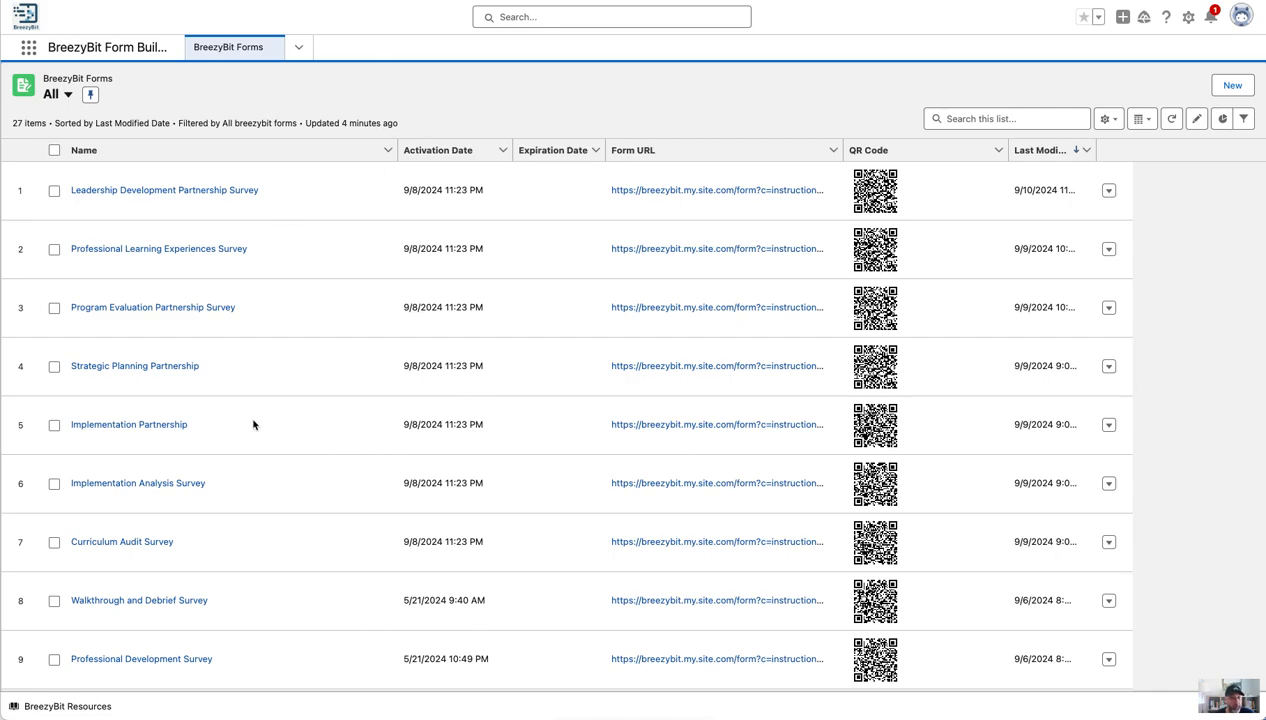
scroll(253, 424, down, 10)
scroll(254, 427, up, 10)
drag(48, 46, 170, 50)
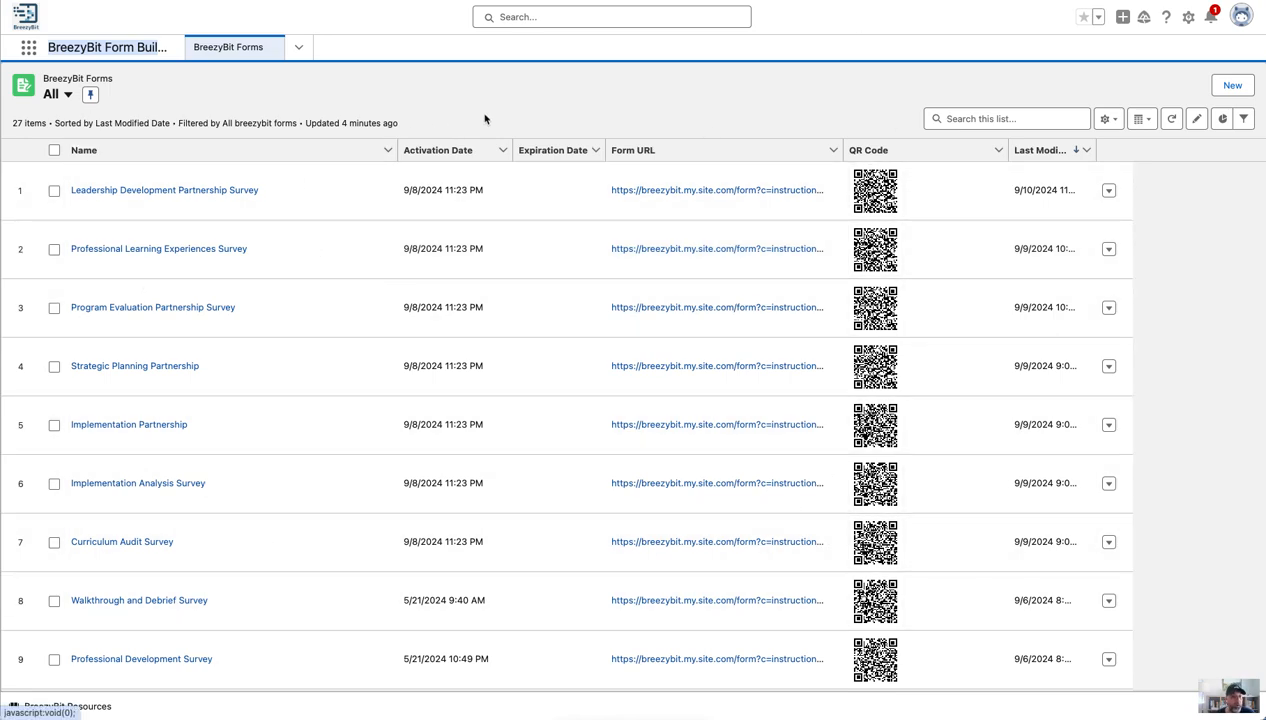
click(600, 110)
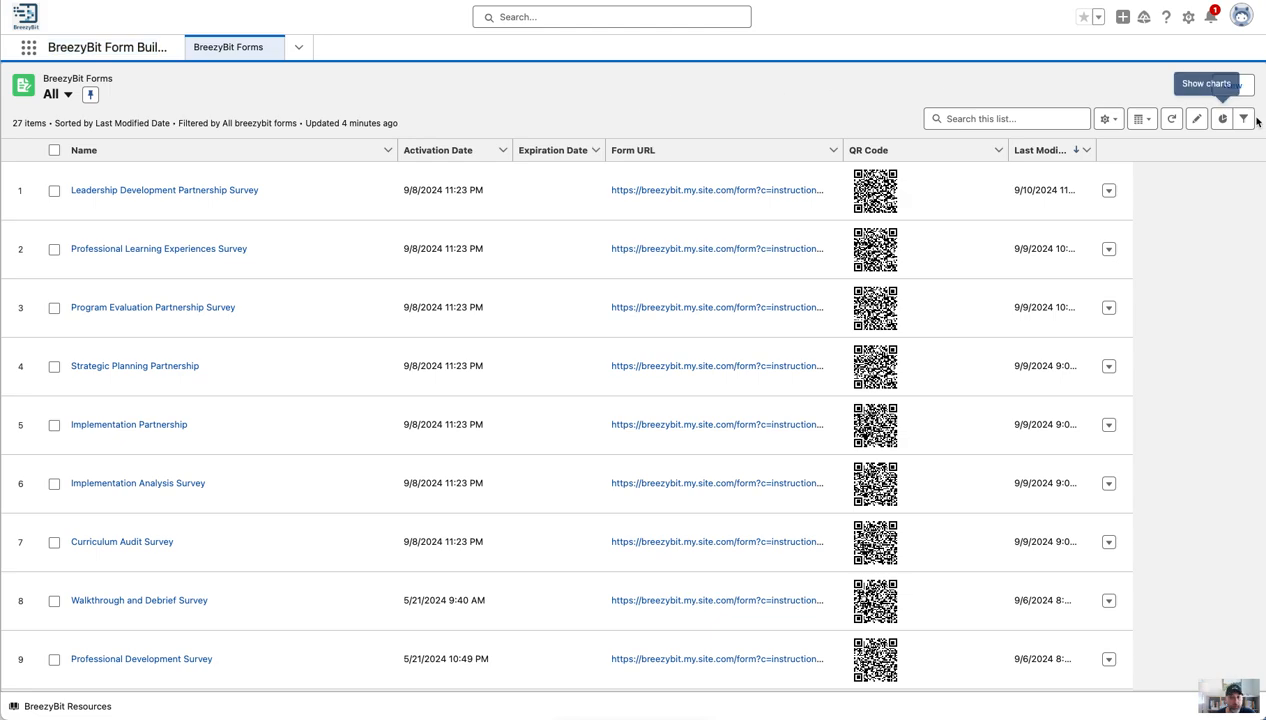
Step: Start a new BreezyBit form and name it "Program Evaluation Survey"
click(1234, 85)
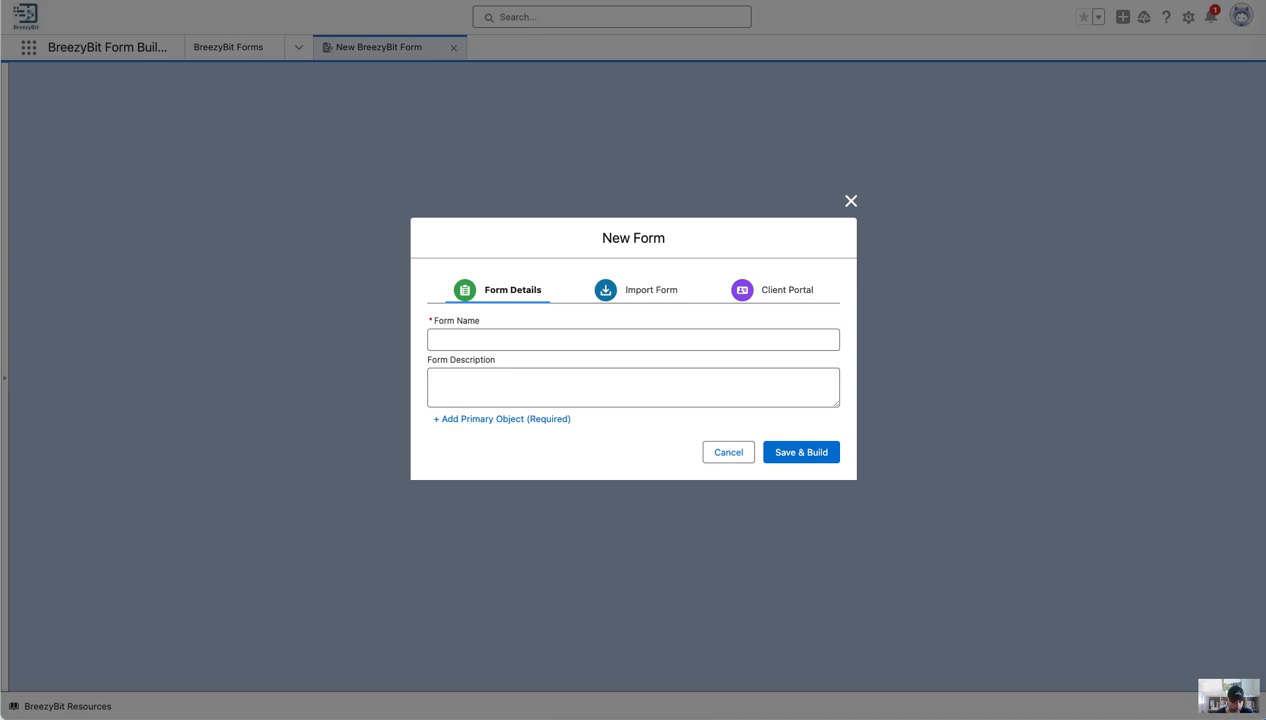
click(493, 340)
text(Program Evaluation Partnership Survey)
drag(566, 340, 519, 340)
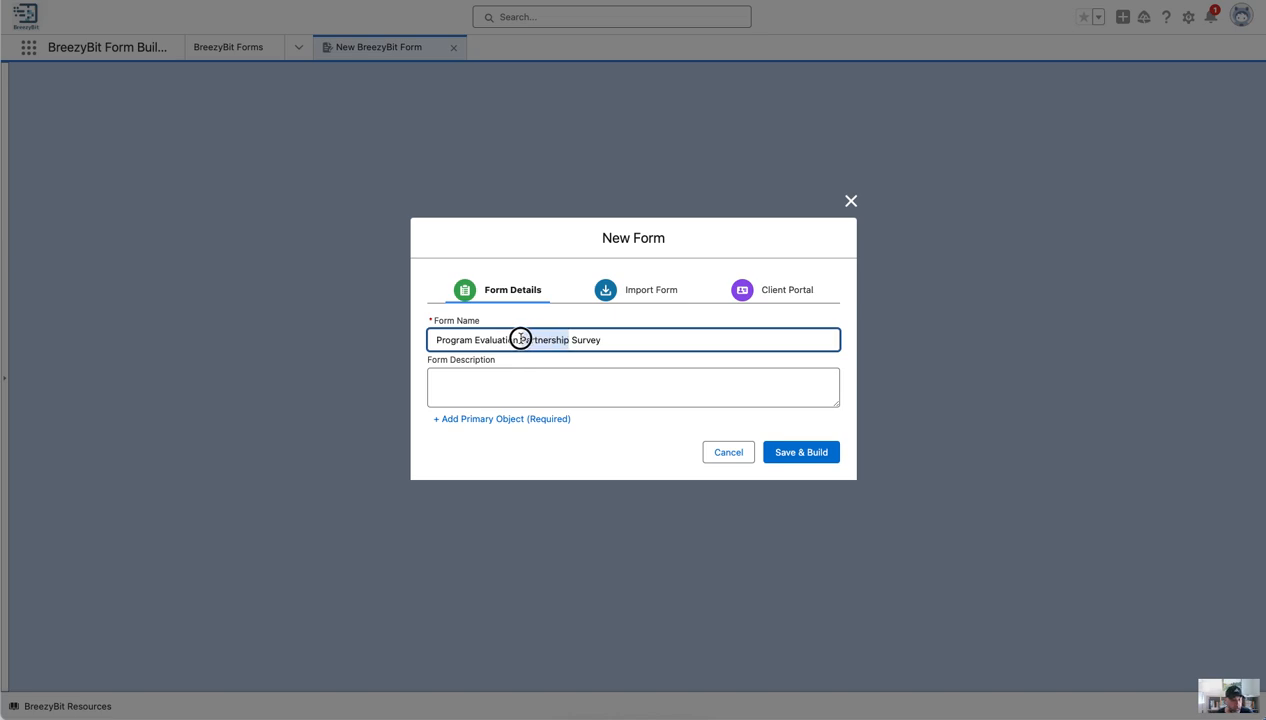
key(BackSpace)
key(BackSpace)
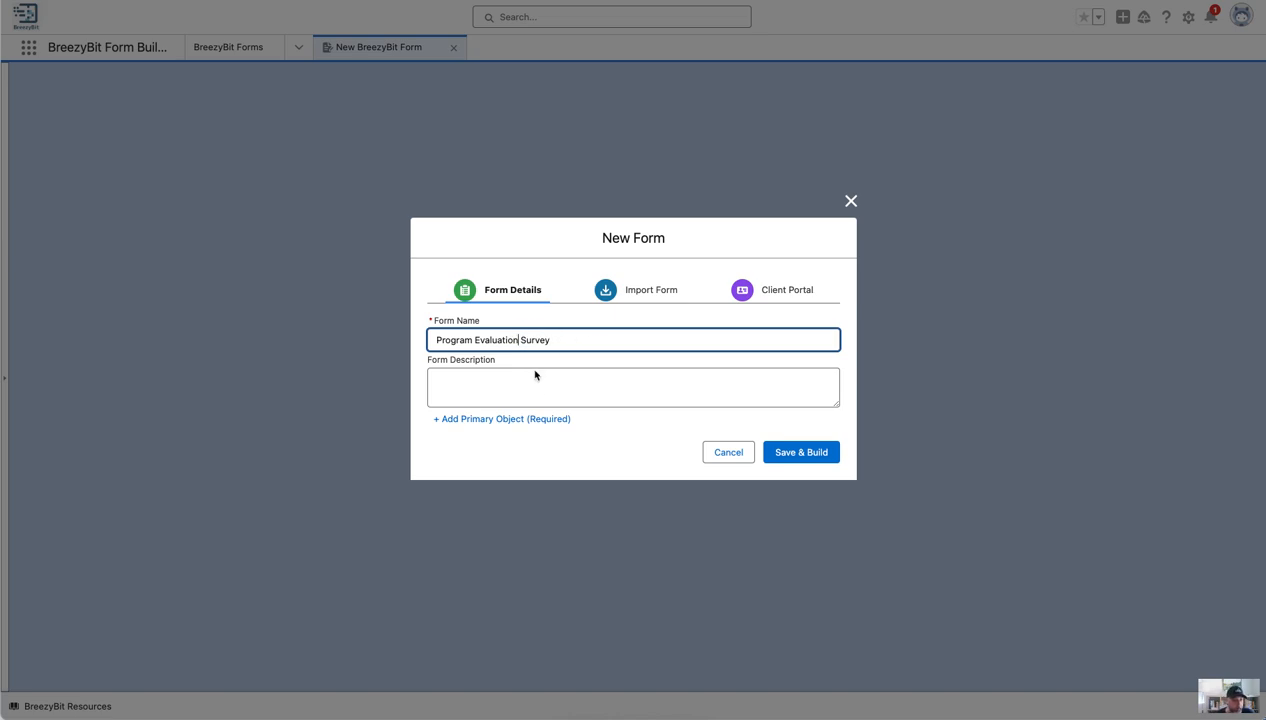
Step: Add Survey as the form's primary object, then save the form for building
click(497, 418)
click(495, 377)
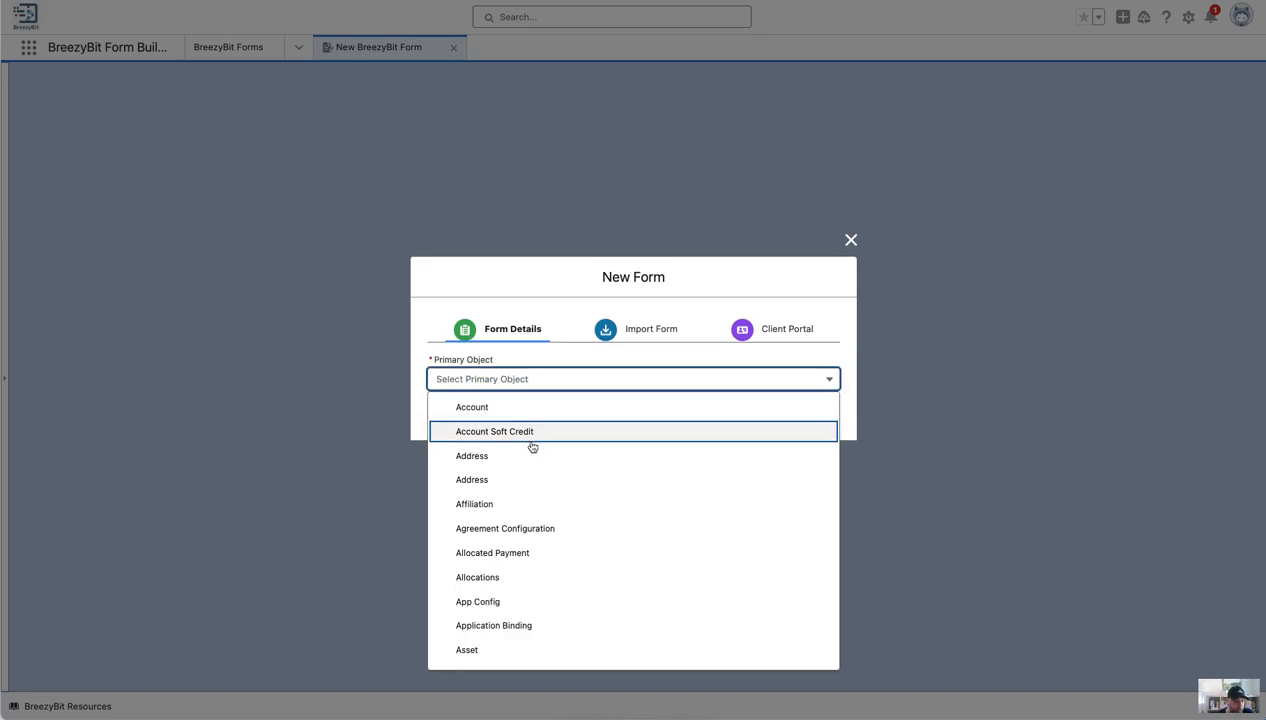
scroll(532, 448, down, 20)
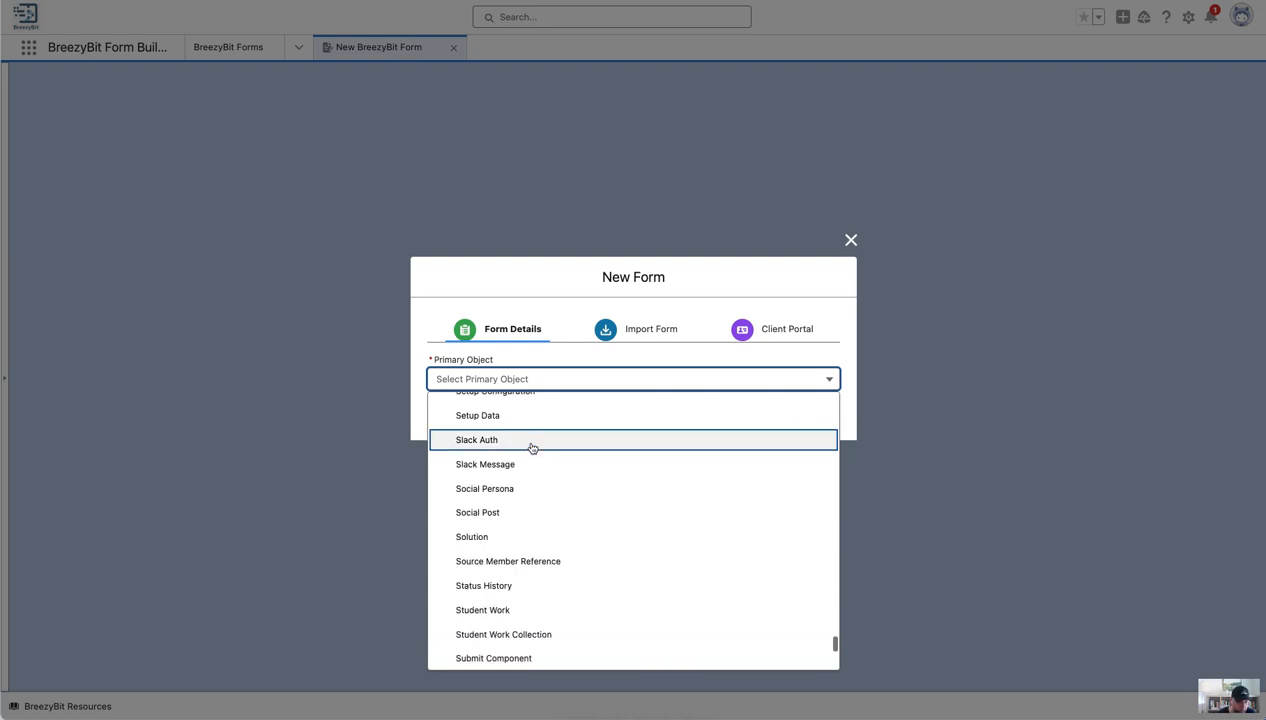
scroll(543, 489, down, 5)
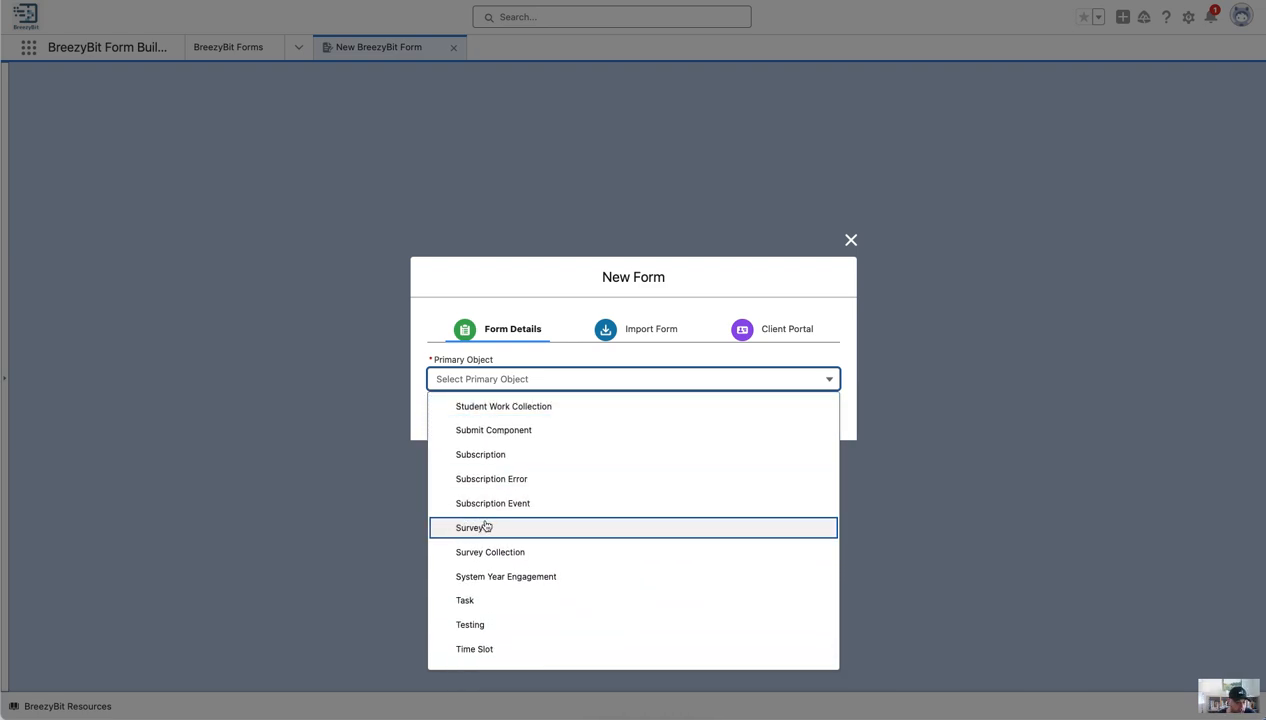
click(499, 529)
click(802, 415)
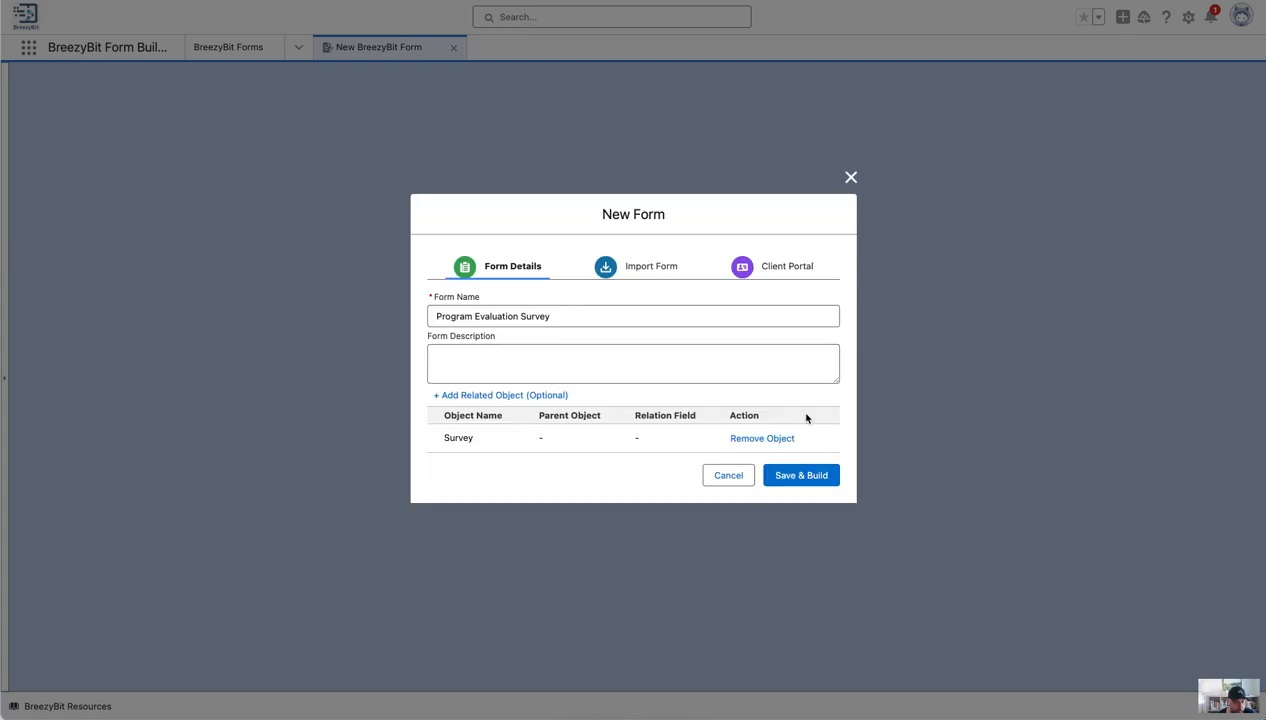
click(791, 477)
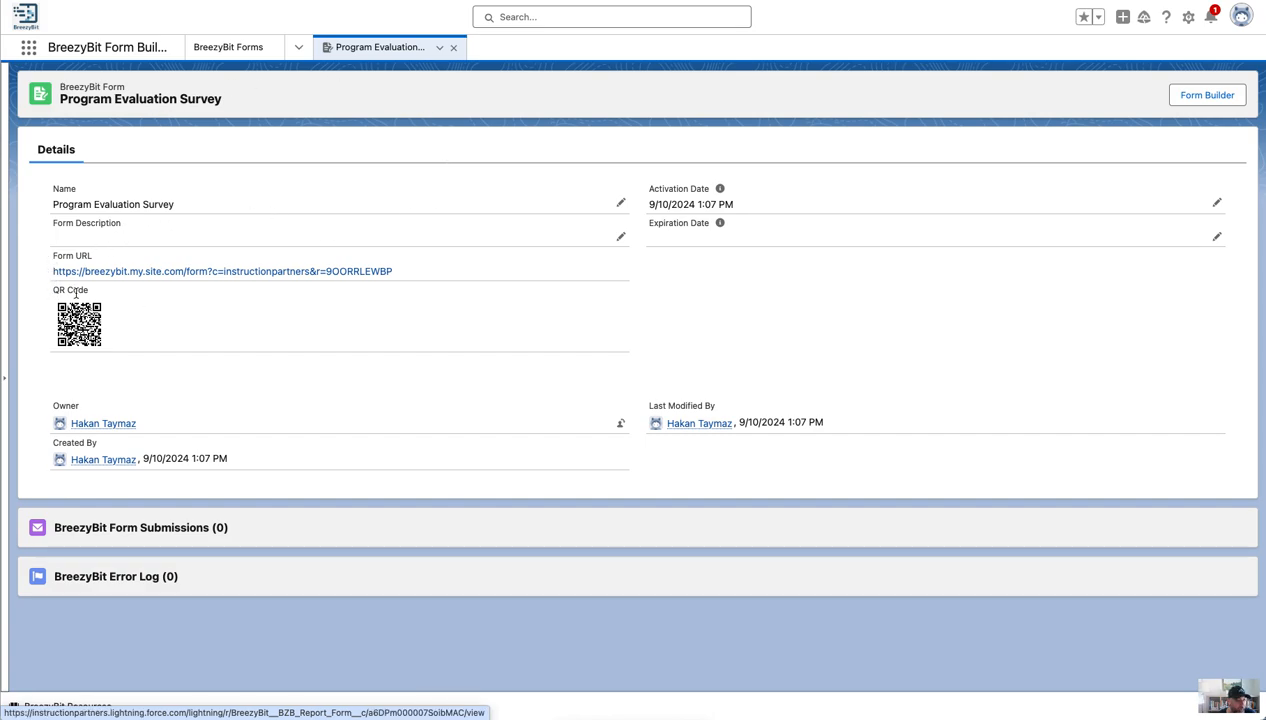
Step: Open the form in the Form Builder and delete the "More details about the form" subtitle from its header
click(1207, 97)
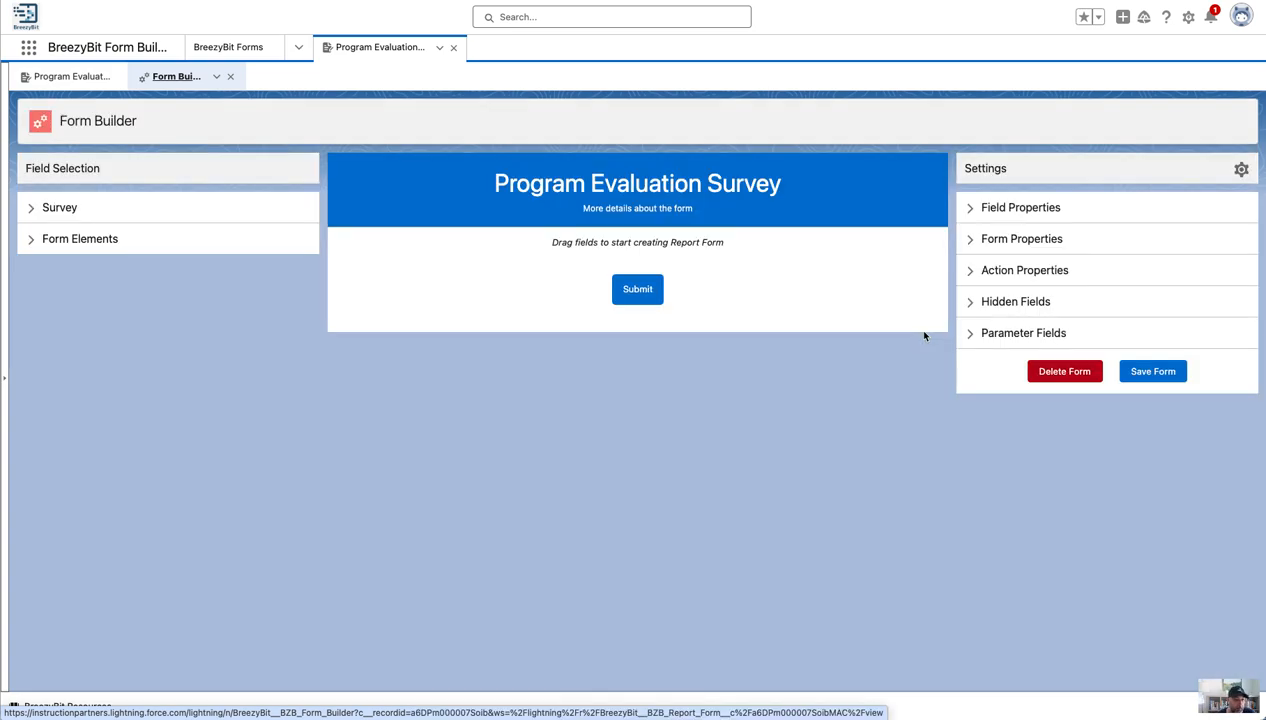
click(630, 184)
click(1118, 457)
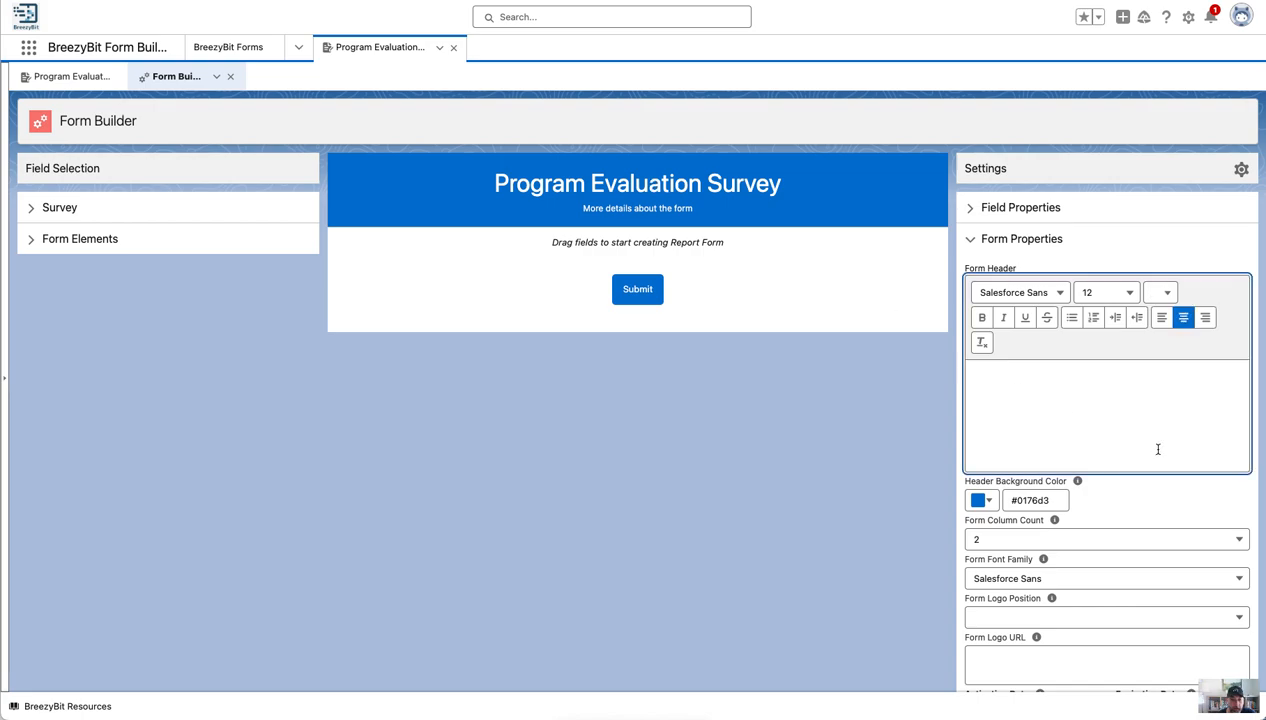
drag(1207, 452, 1048, 452)
key(BackSpace)
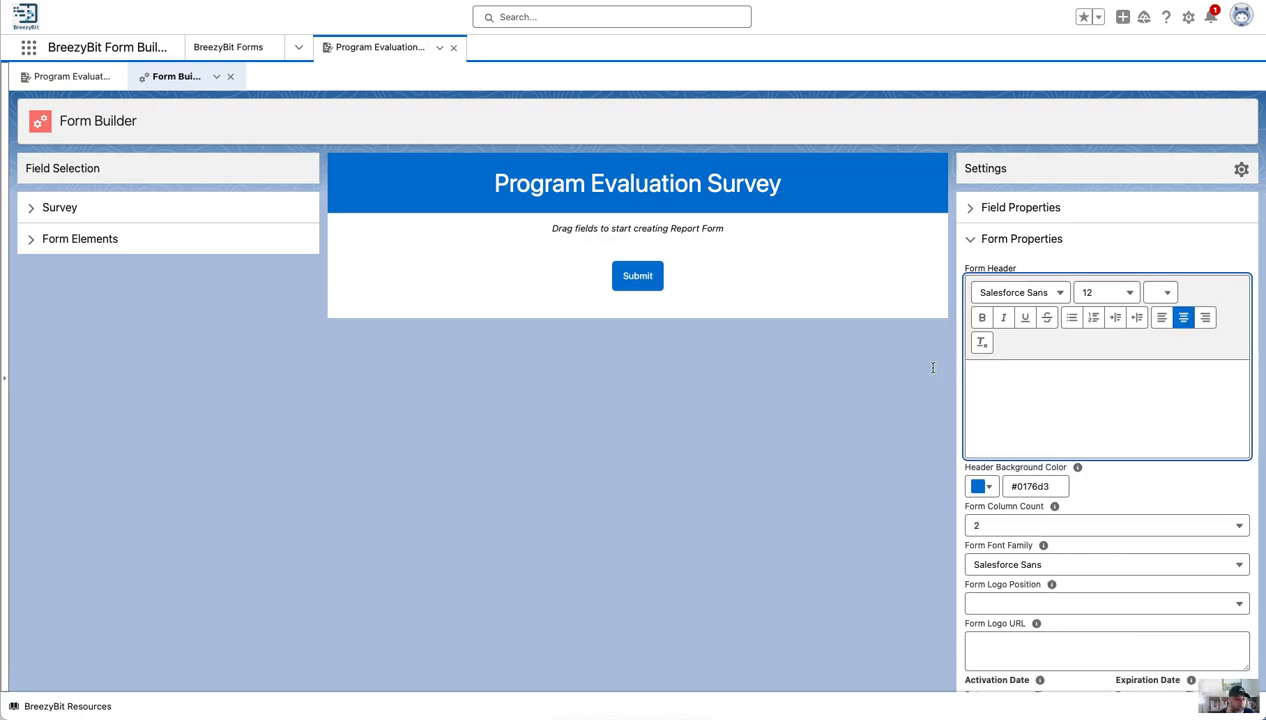
Step: Add the Submitter First Name field from the Survey object to the form
click(40, 212)
scroll(150, 380, down, 20)
scroll(158, 406, up, 6)
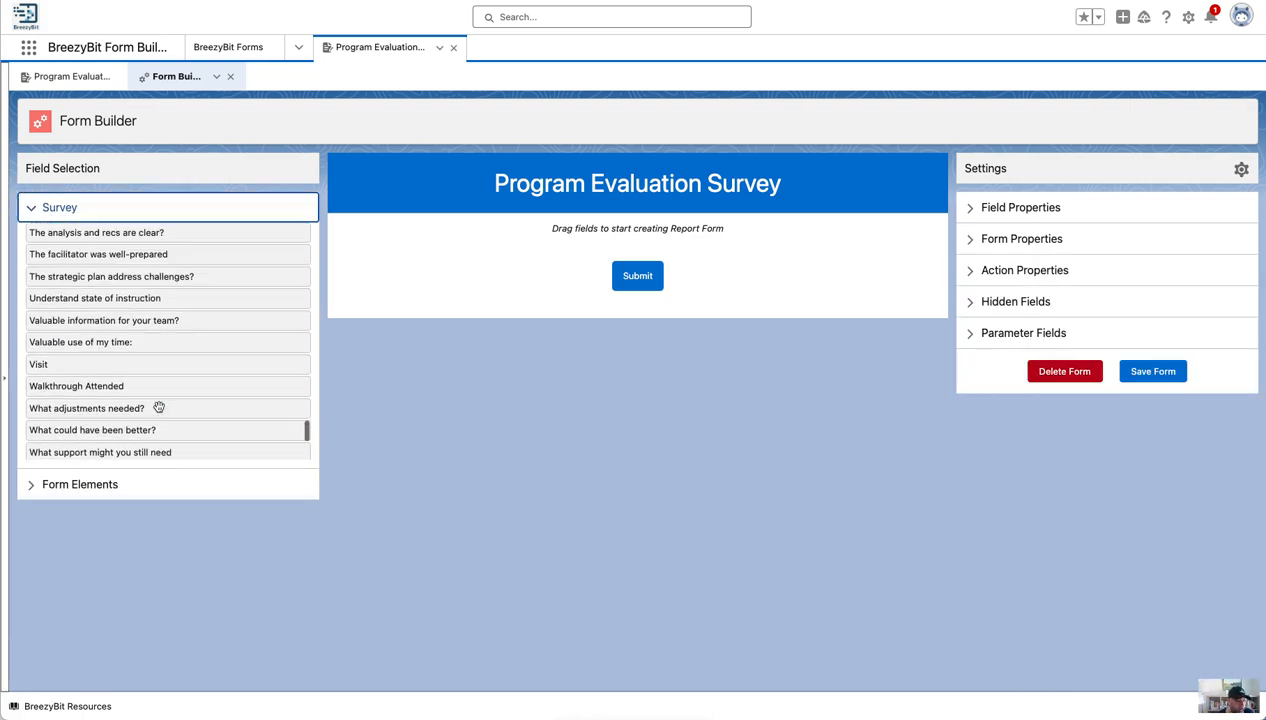
scroll(158, 406, up, 2)
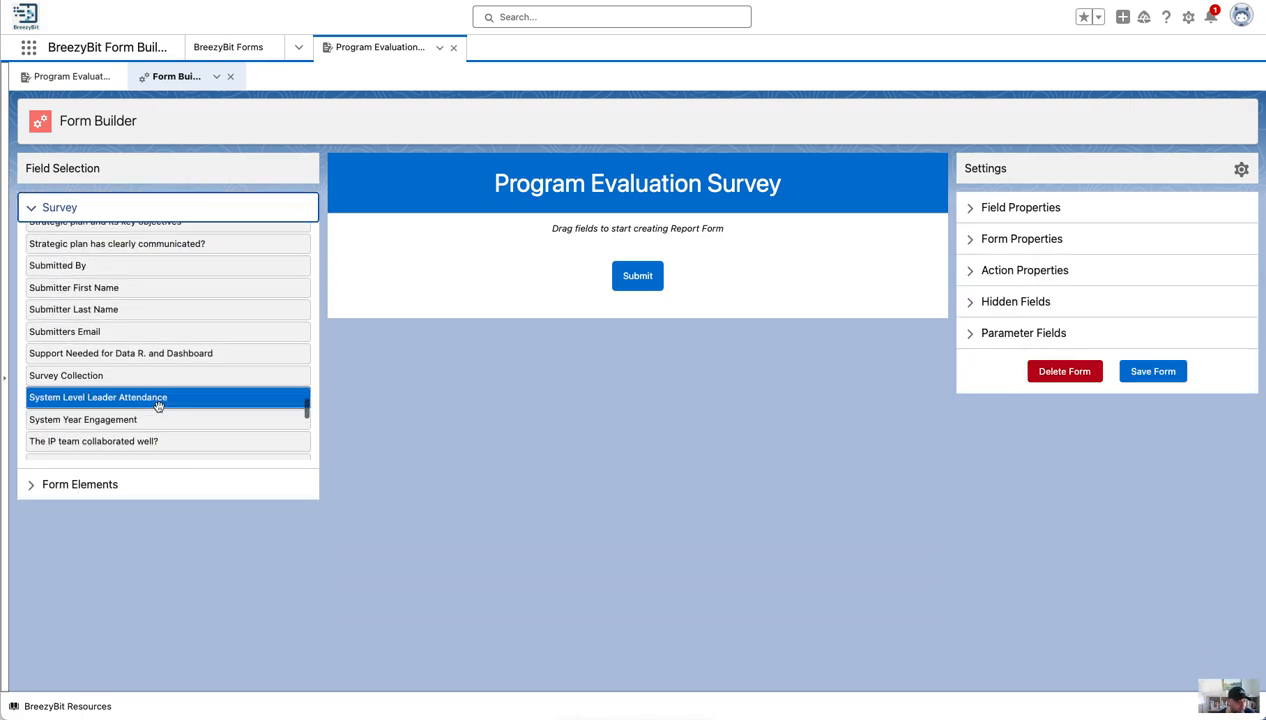
drag(99, 316, 461, 238)
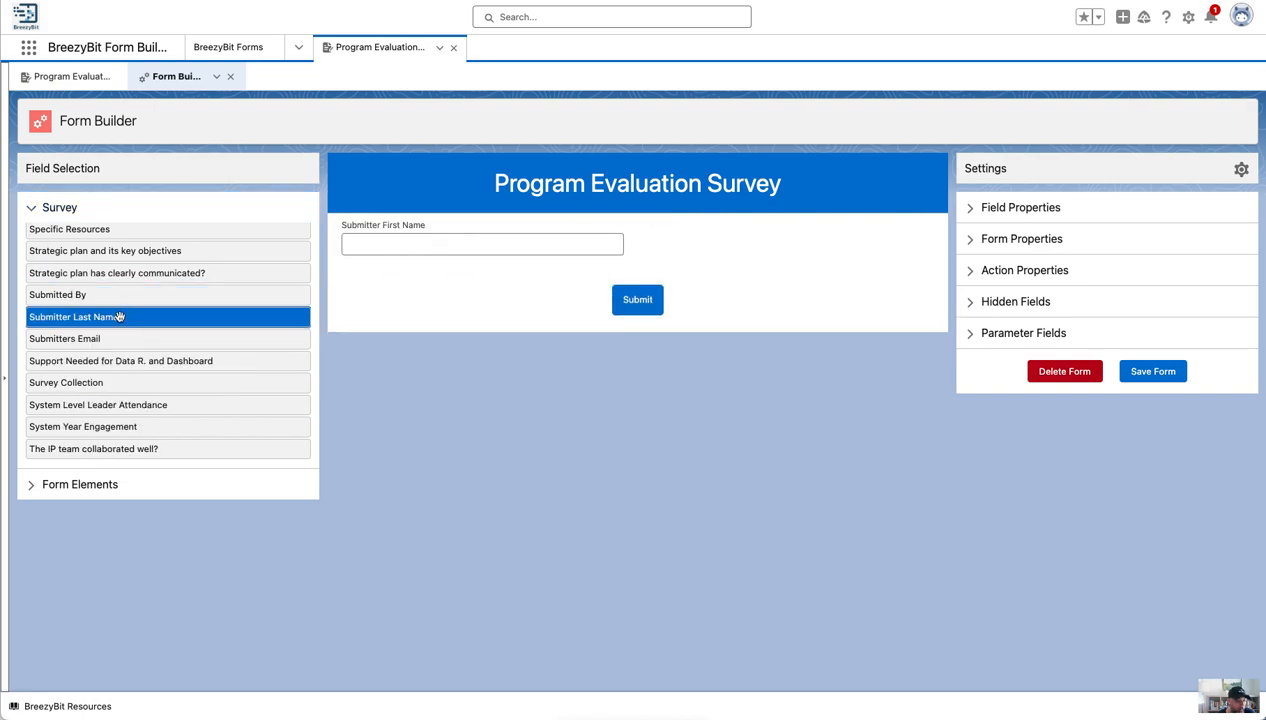
Step: Set the form's column count to 1
click(779, 189)
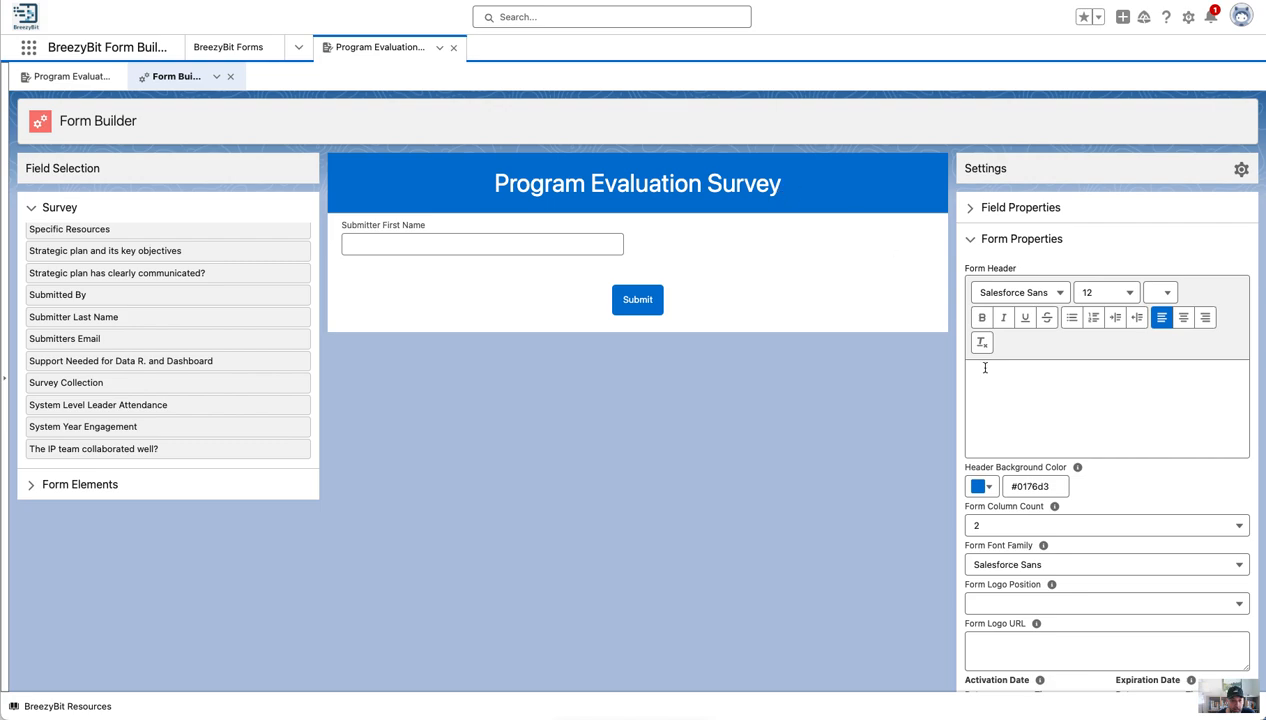
click(995, 525)
click(1003, 555)
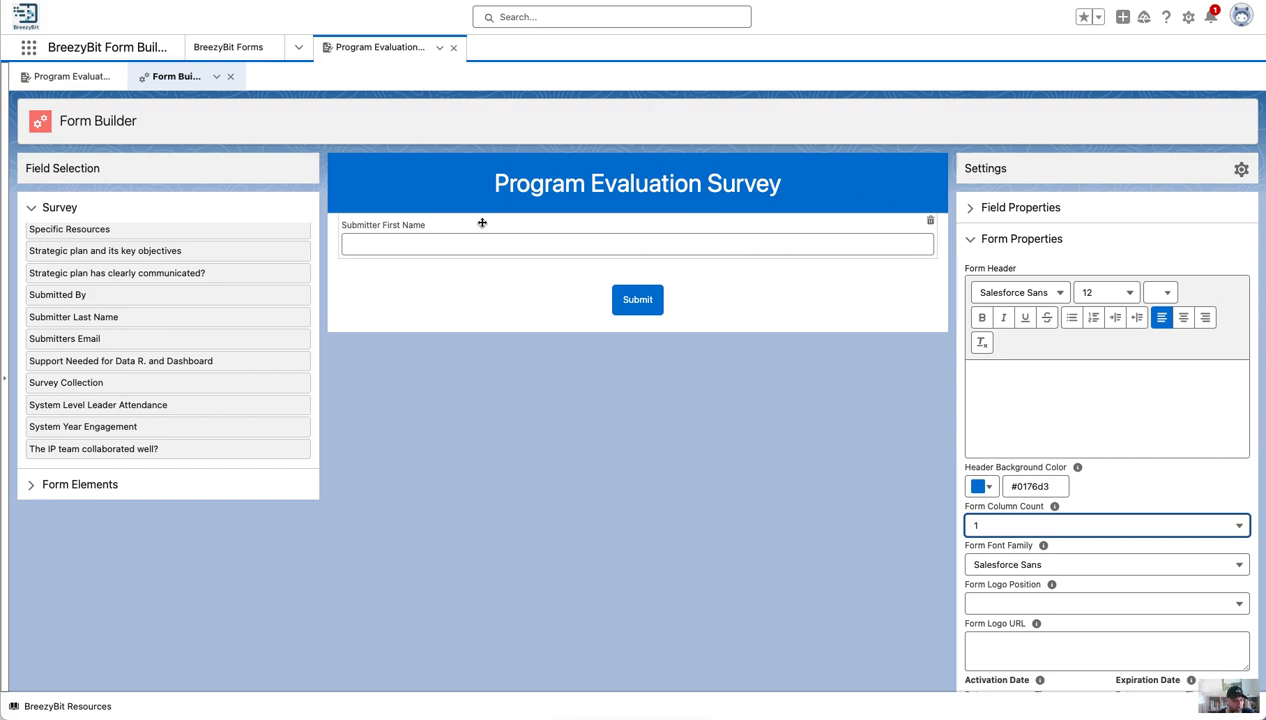
Step: Add the Submitter Last Name and Submitters Email fields below the first name field
click(61, 332)
drag(66, 320, 396, 279)
drag(174, 314, 448, 268)
Step: Shorten the labels of the three submitter fields to "First Name", "Last Name" and "Email"
click(505, 243)
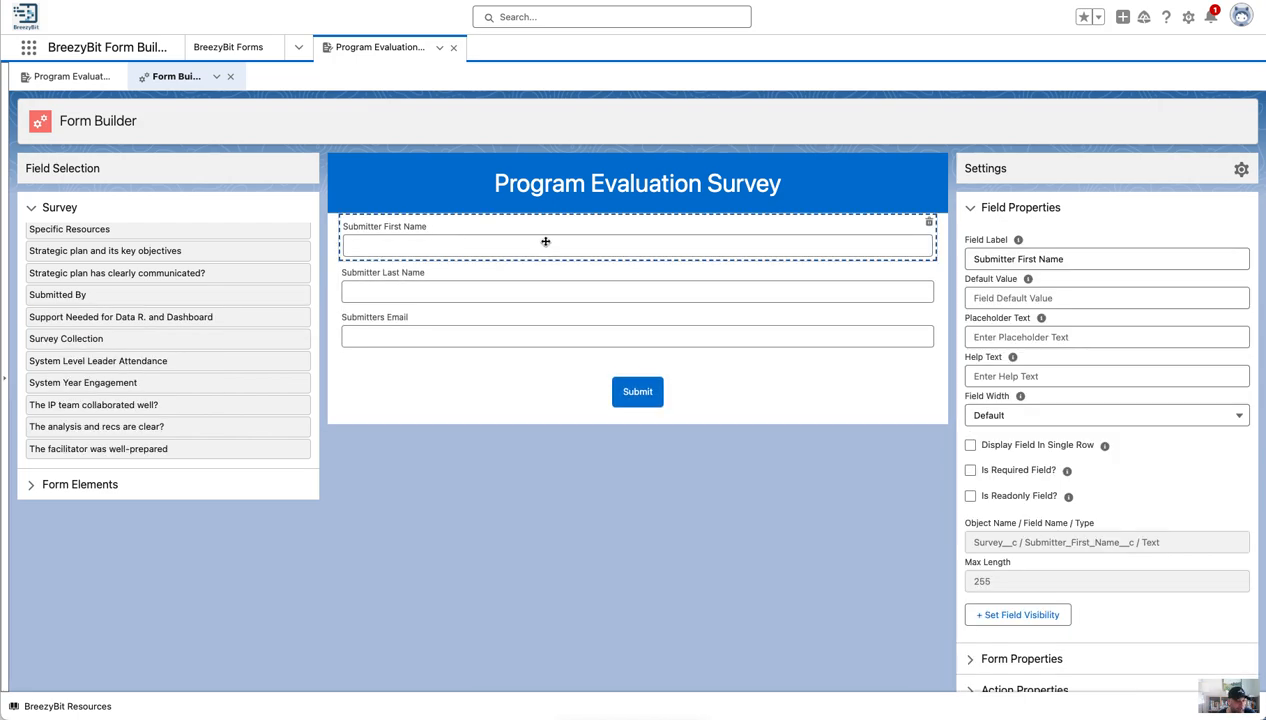
click(1017, 258)
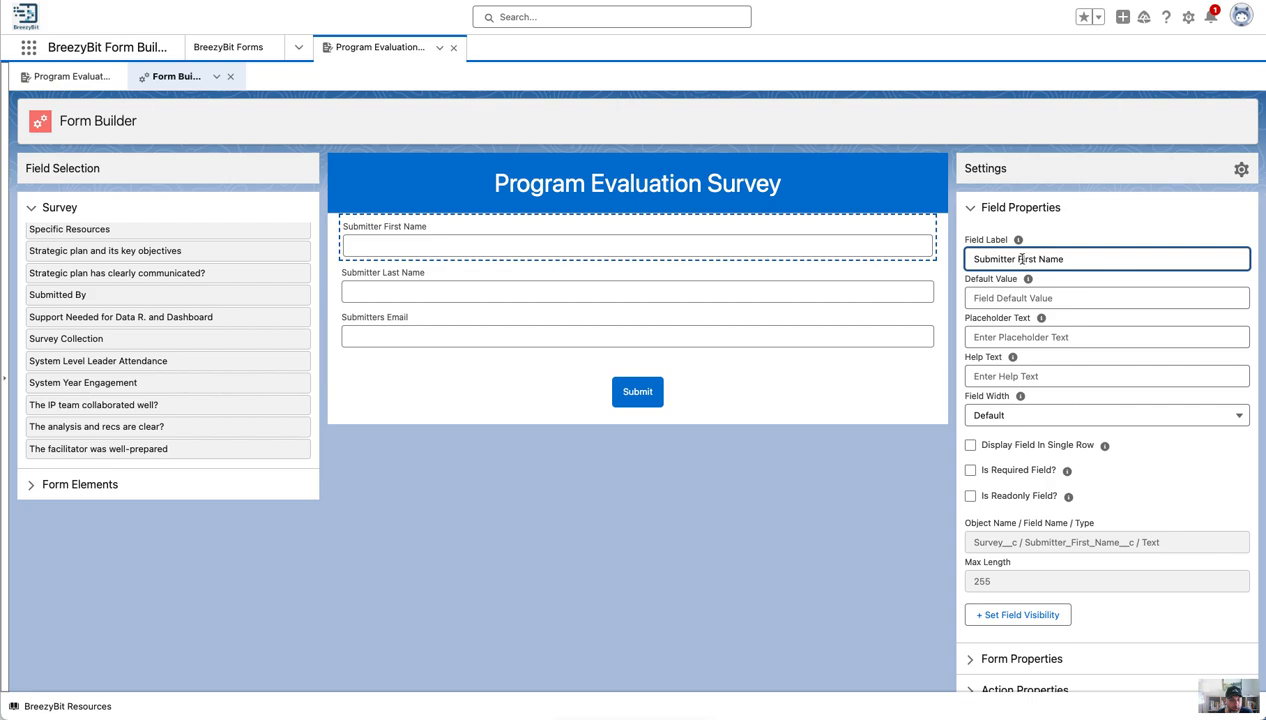
drag(1017, 258, 966, 258)
key(BackSpace)
click(578, 281)
click(1018, 259)
key(BackSpace)
drag(1018, 259, 966, 258)
click(602, 336)
key(BackSpace)
click(529, 472)
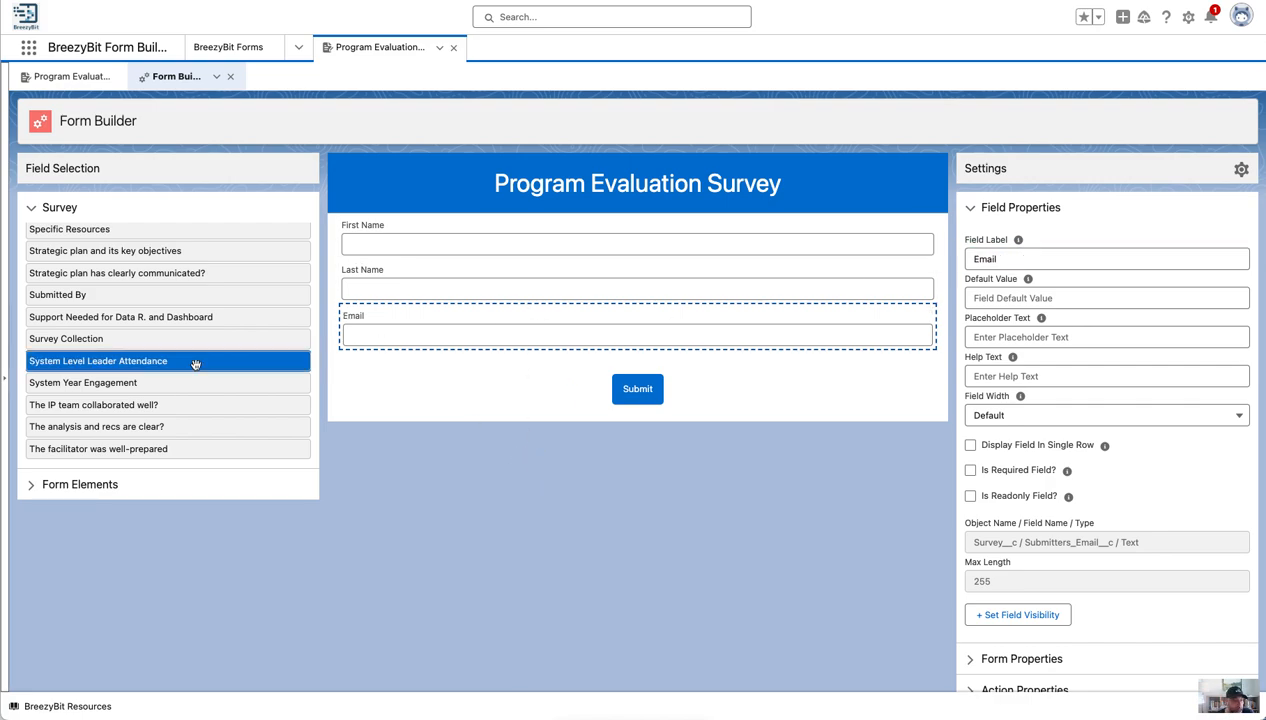
Step: Add a Section below Email with the italic follow-up note beginning "In order to follow up with you regarding your feedback"
scroll(100, 300, up, 20)
scroll(100, 300, down, 10)
scroll(98, 305, down, 5)
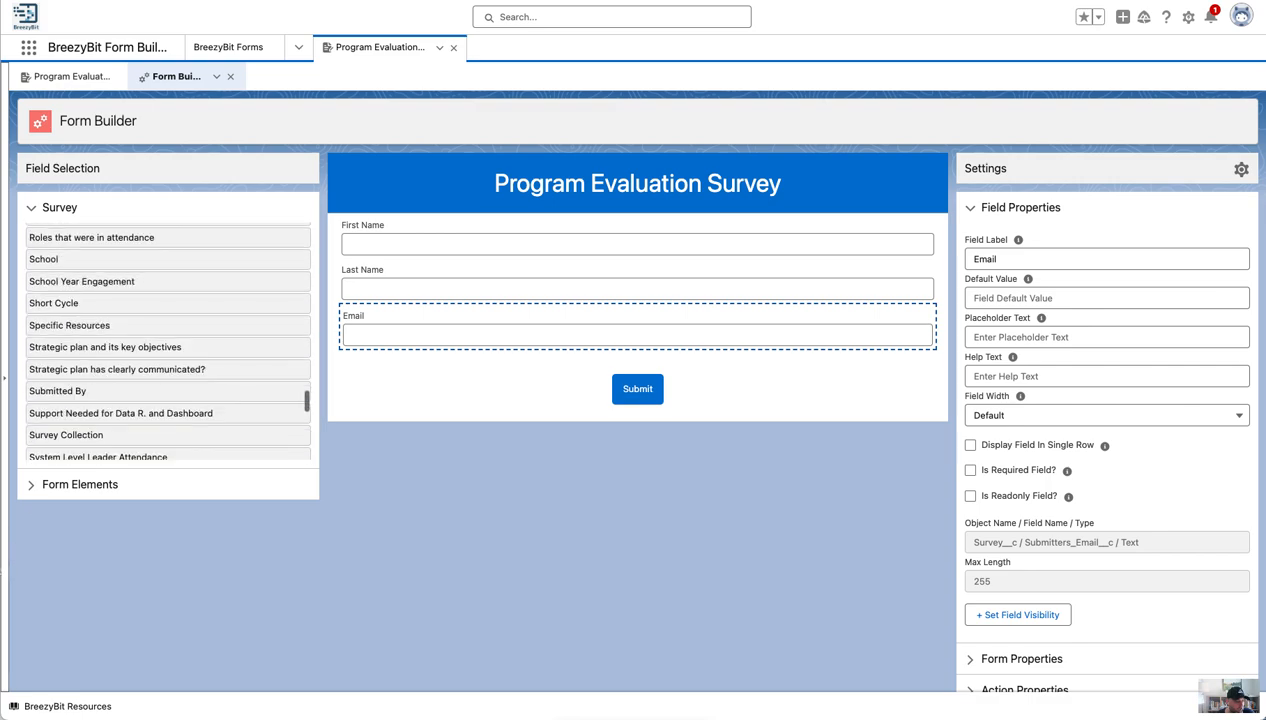
click(28, 485)
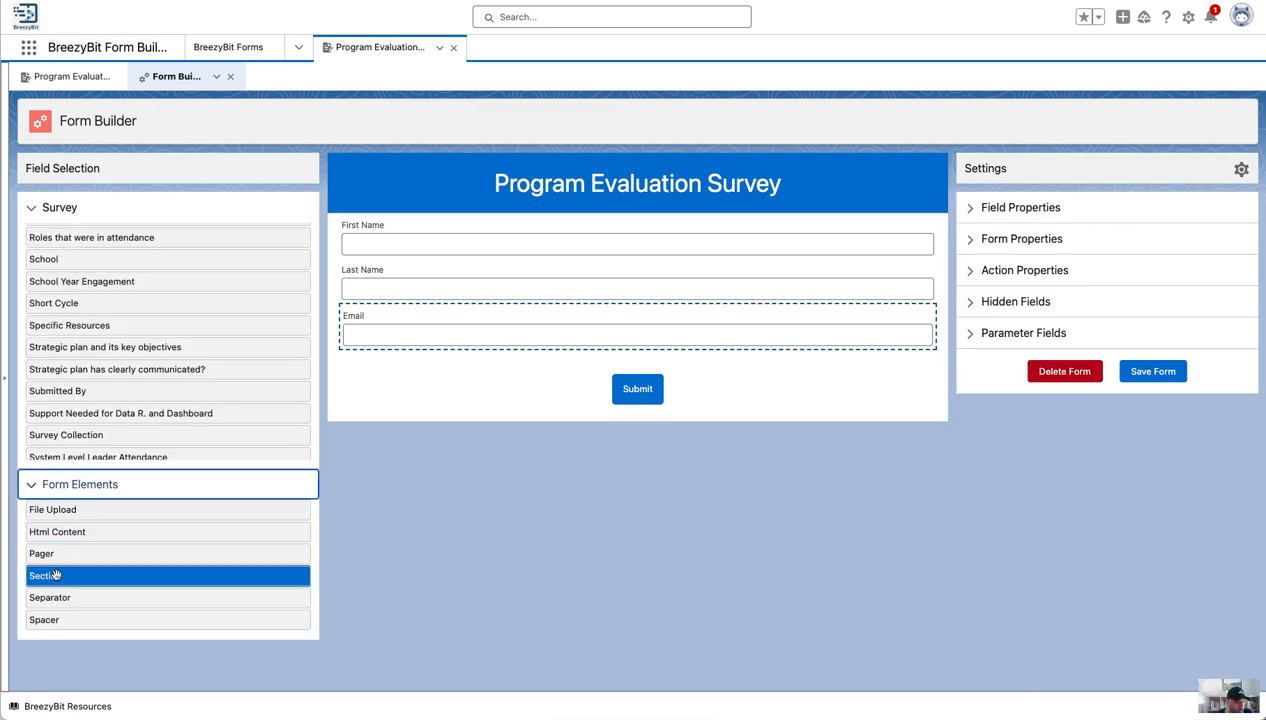
drag(57, 576, 384, 365)
click(403, 365)
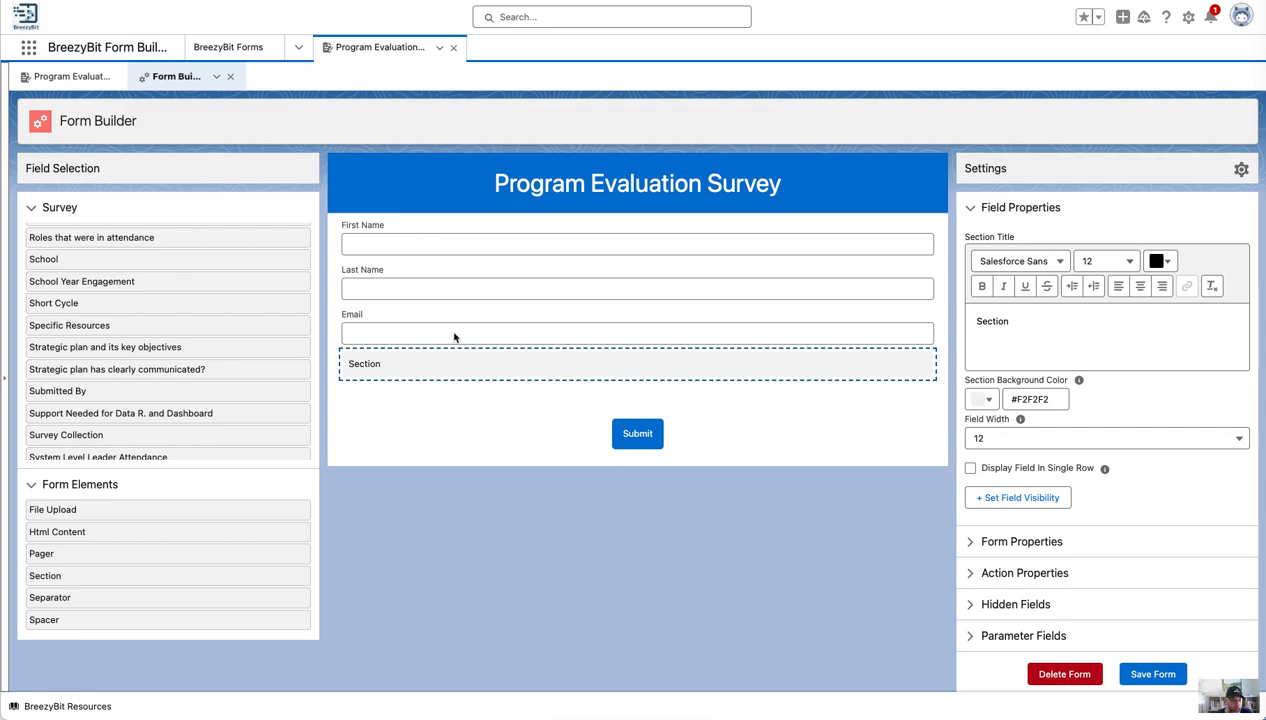
triple_click(1055, 328)
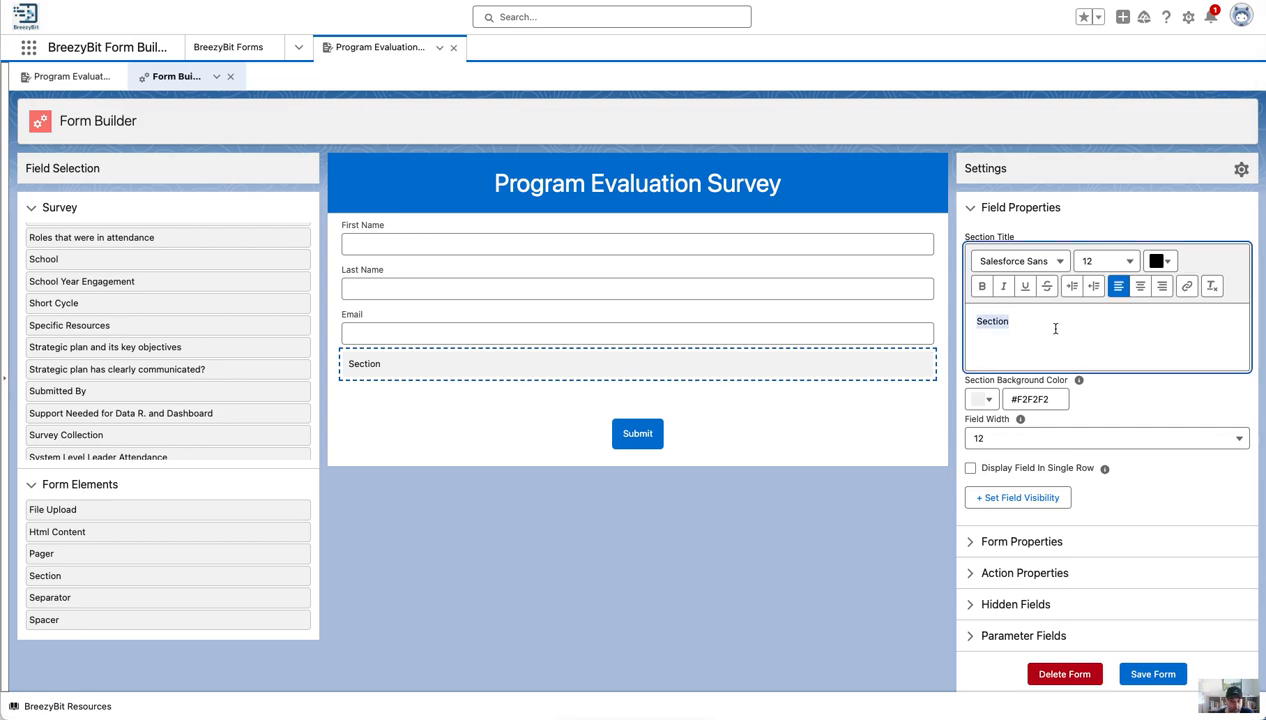
text(In order to follow up with you regarding your feedback, we ask that you provide your email address. Please do not hesitate to give your honest opinion, so that we can best serve you and your school system.)
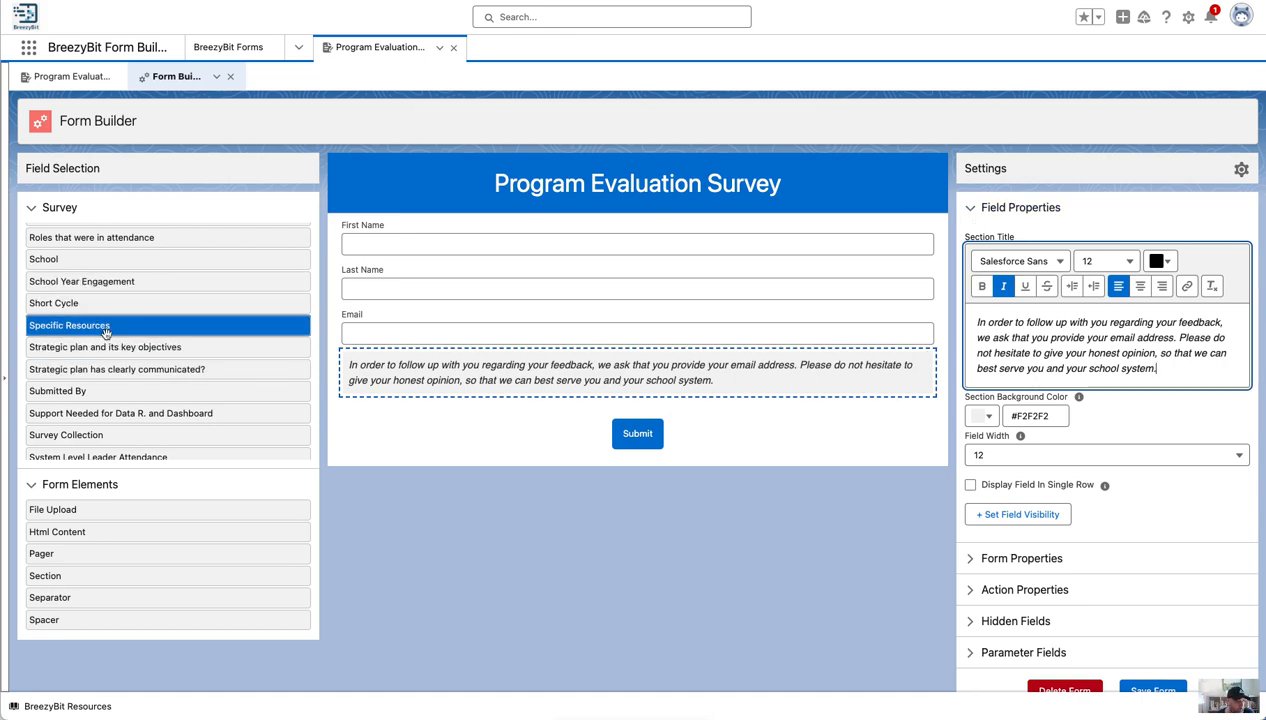
Step: Add the Role picklist field below the note section and label it "What is your role?"
scroll(100, 330, up, 3)
drag(100, 332, 420, 420)
click(420, 421)
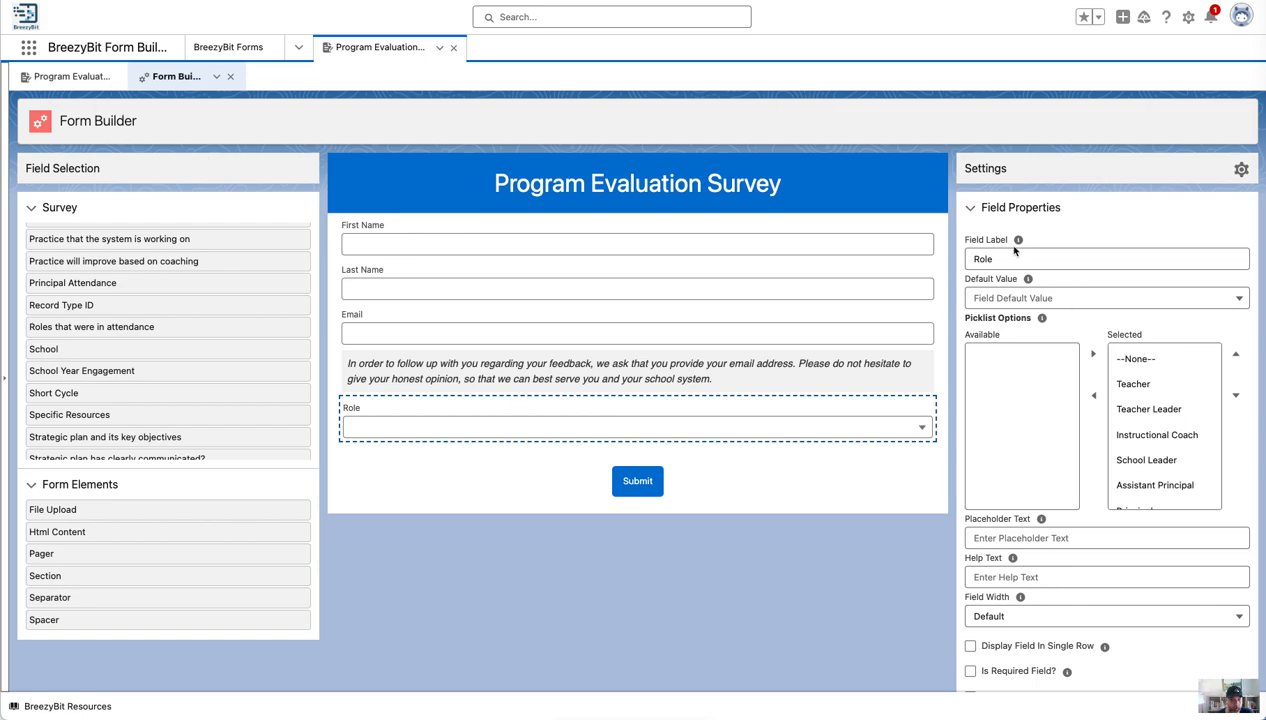
drag(974, 258, 993, 258)
text(What is your role?)
Step: Remove the --None-- option from the role question's picklist and make the field required
click(1128, 358)
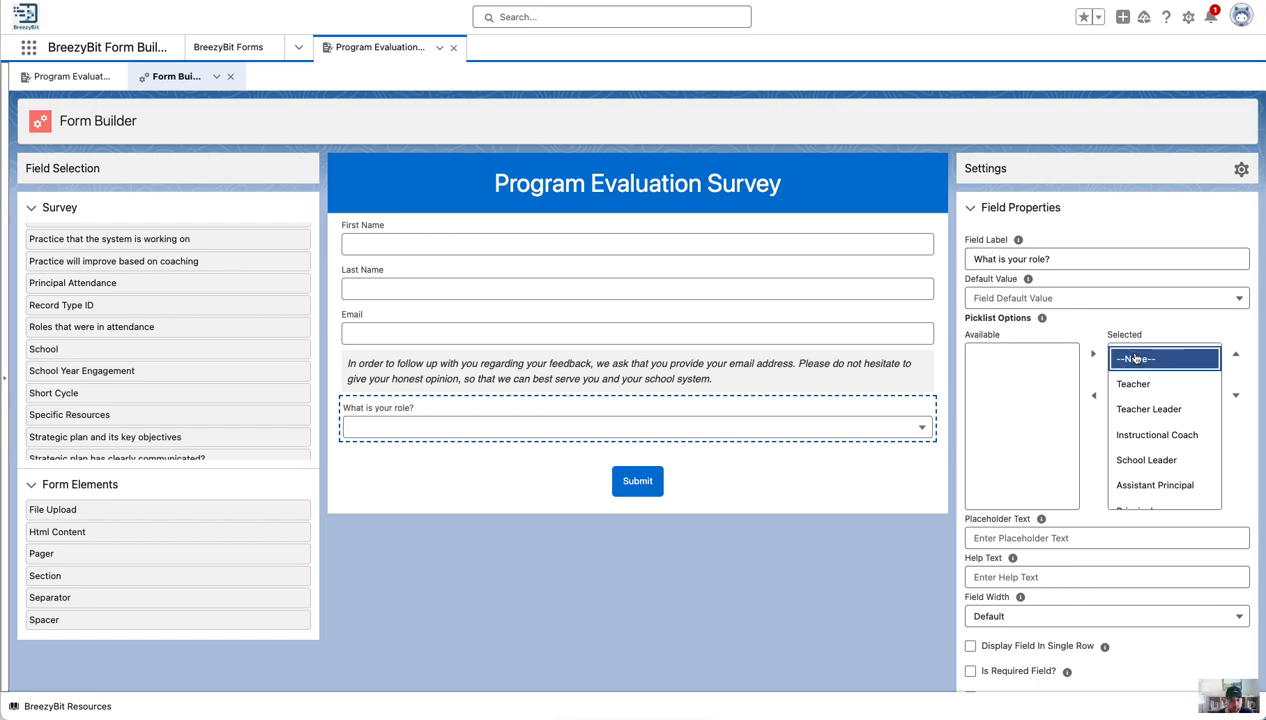
click(1093, 395)
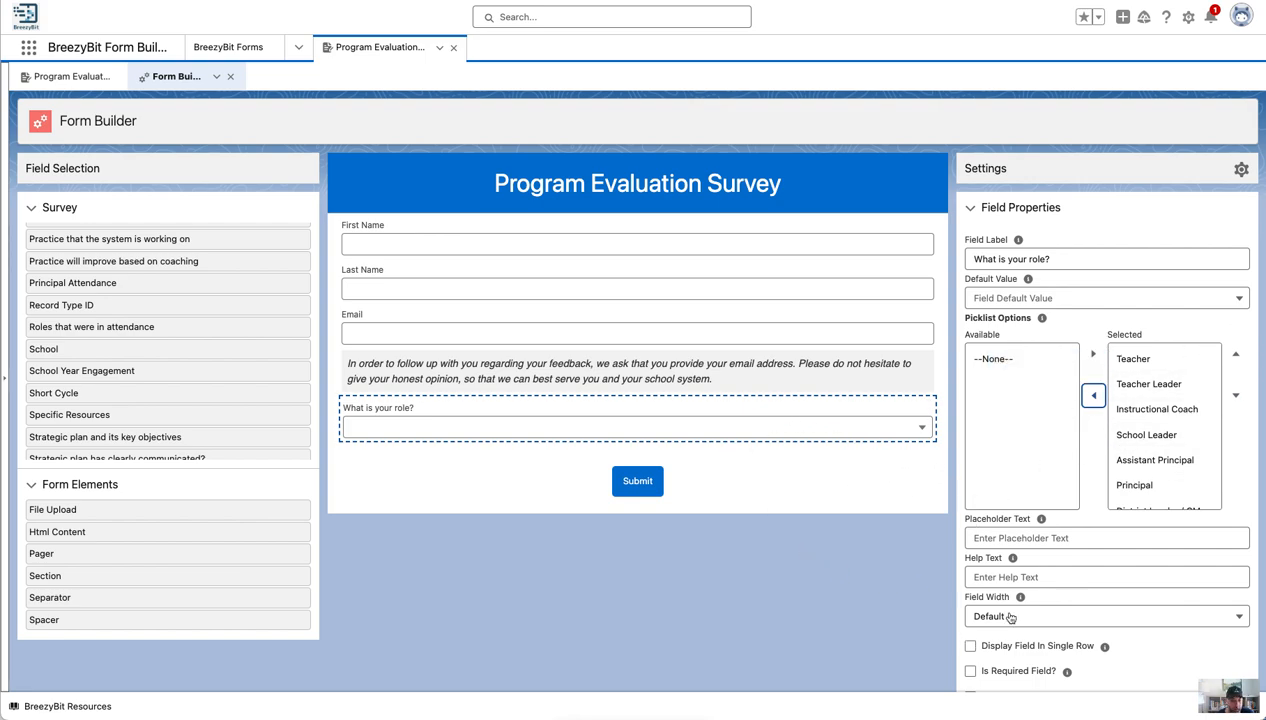
scroll(1006, 618, down, 2)
click(970, 576)
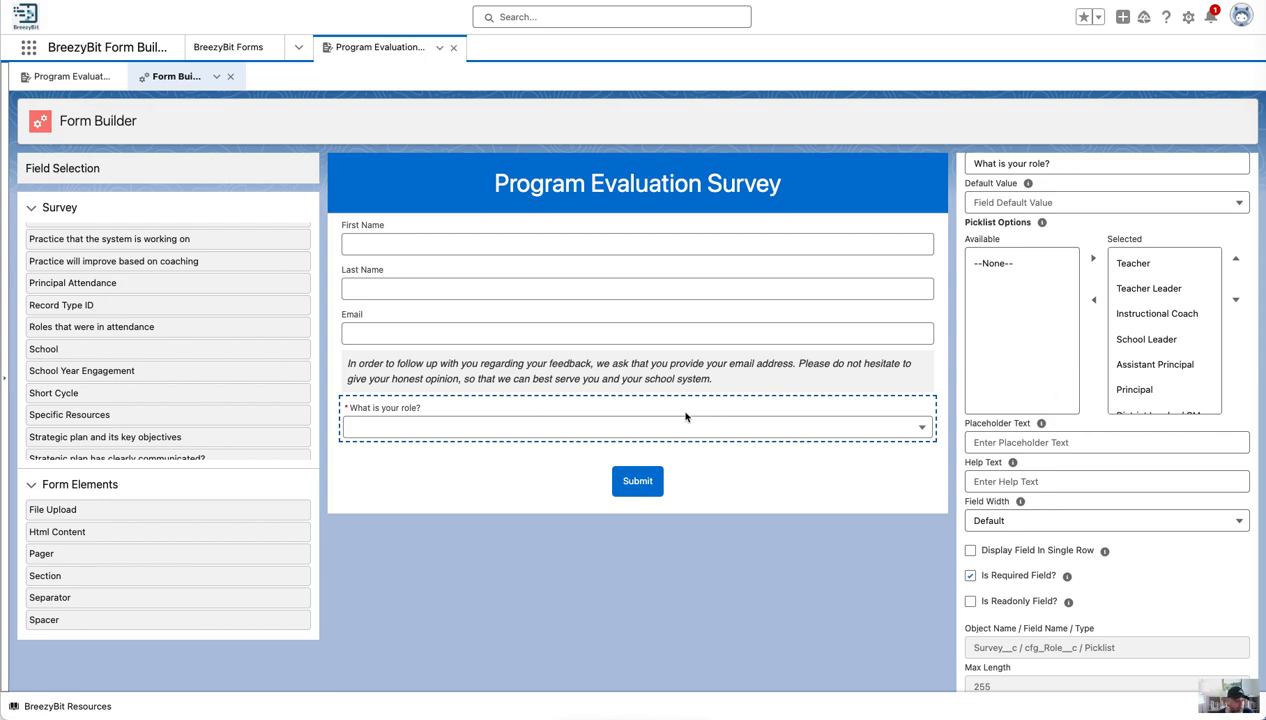
Step: Add the "Valuable information for your team?" survey field below the role question
scroll(104, 330, down, 5)
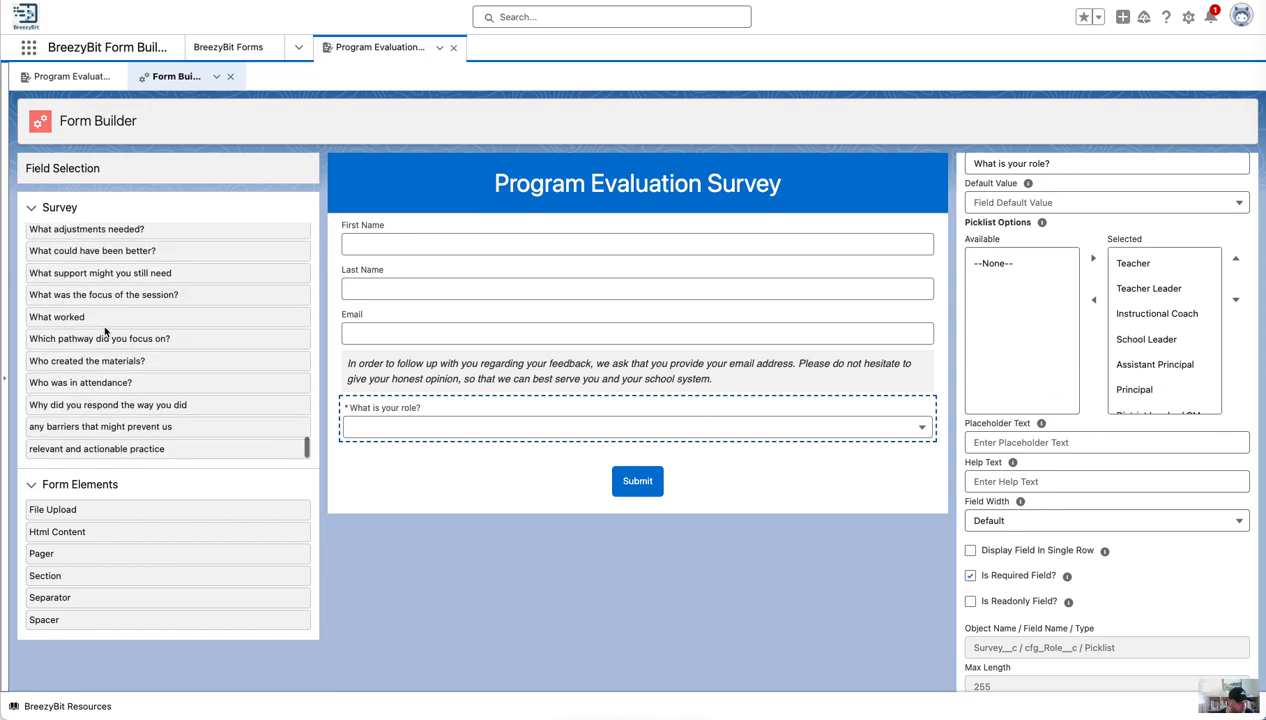
scroll(105, 331, up, 4)
drag(122, 308, 432, 460)
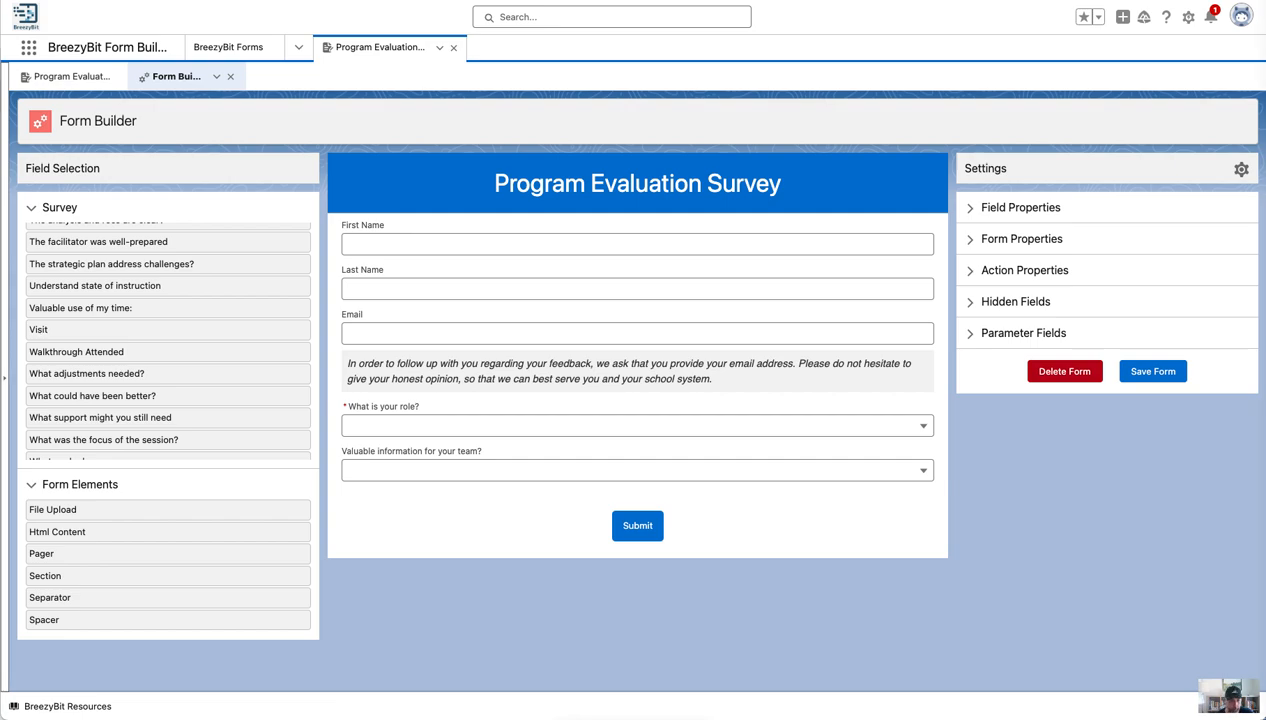
Step: Label the new picklist "This program evaluation and debrief provided valuable information for your team." and remove its --None-- option
click(697, 450)
click(1027, 258)
key(ctrl+a)
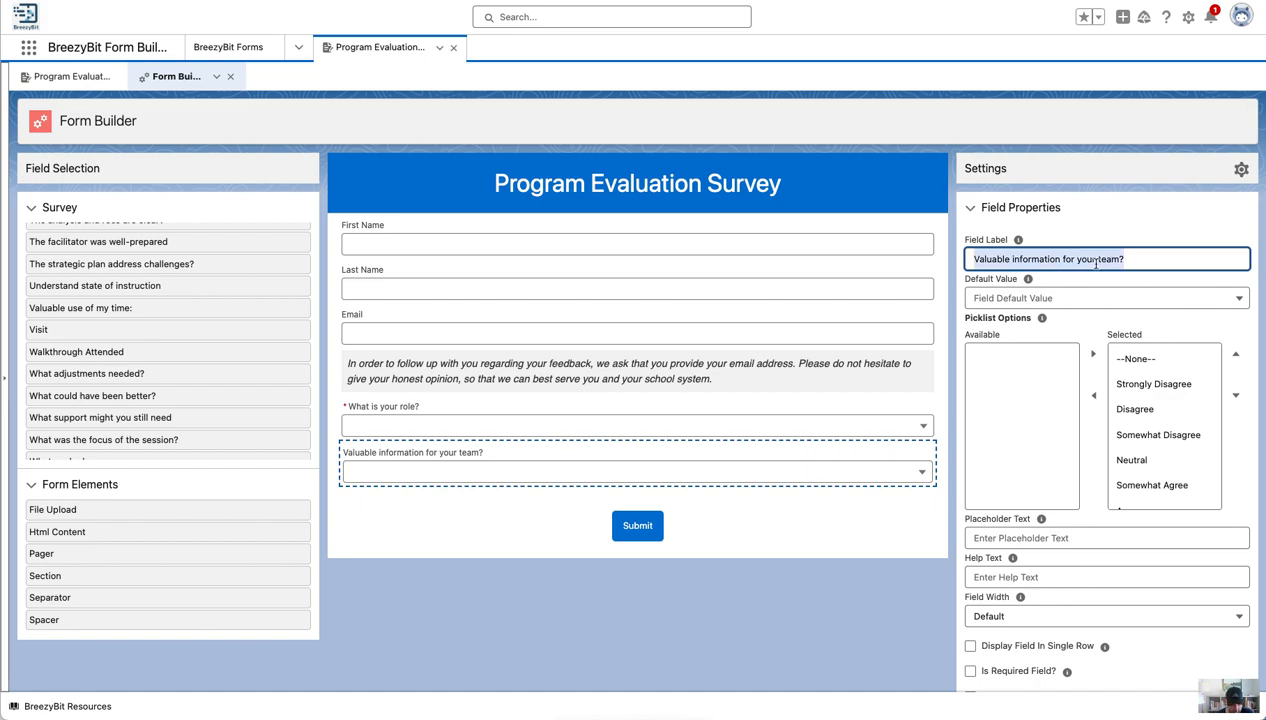
text(This program evaluation and debrief provided valuable information for your team.)
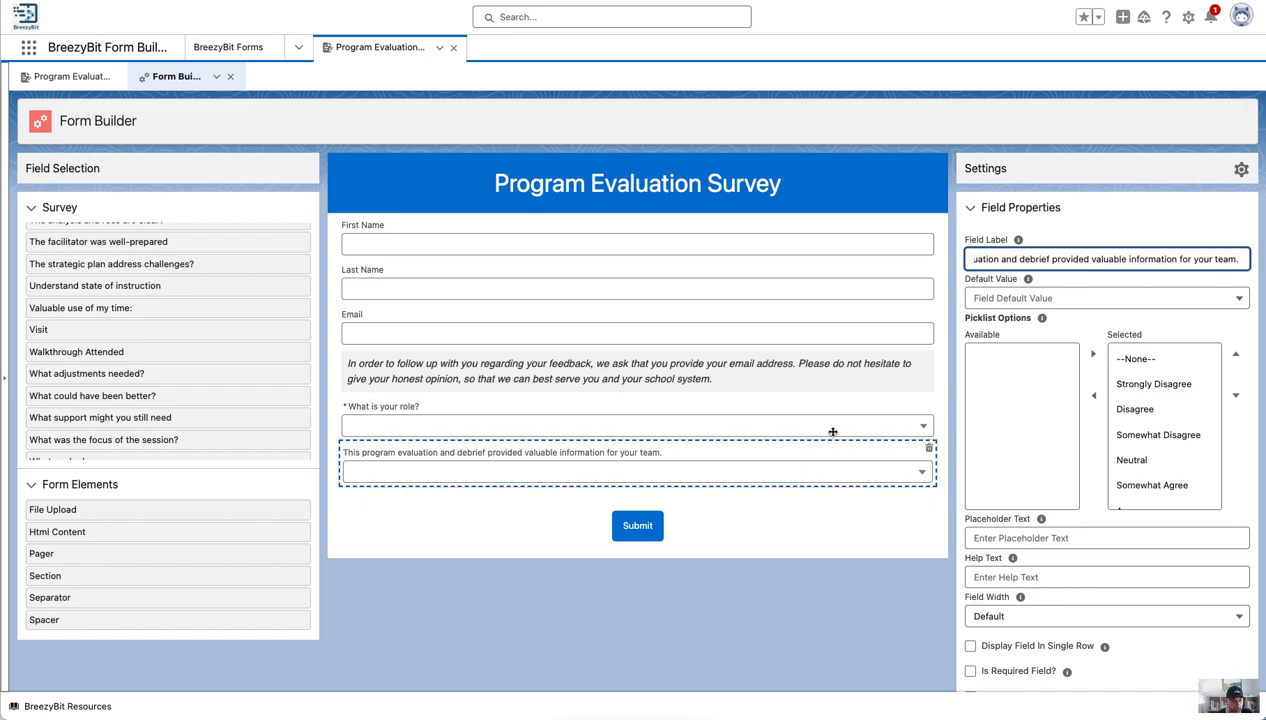
click(1135, 358)
click(1096, 398)
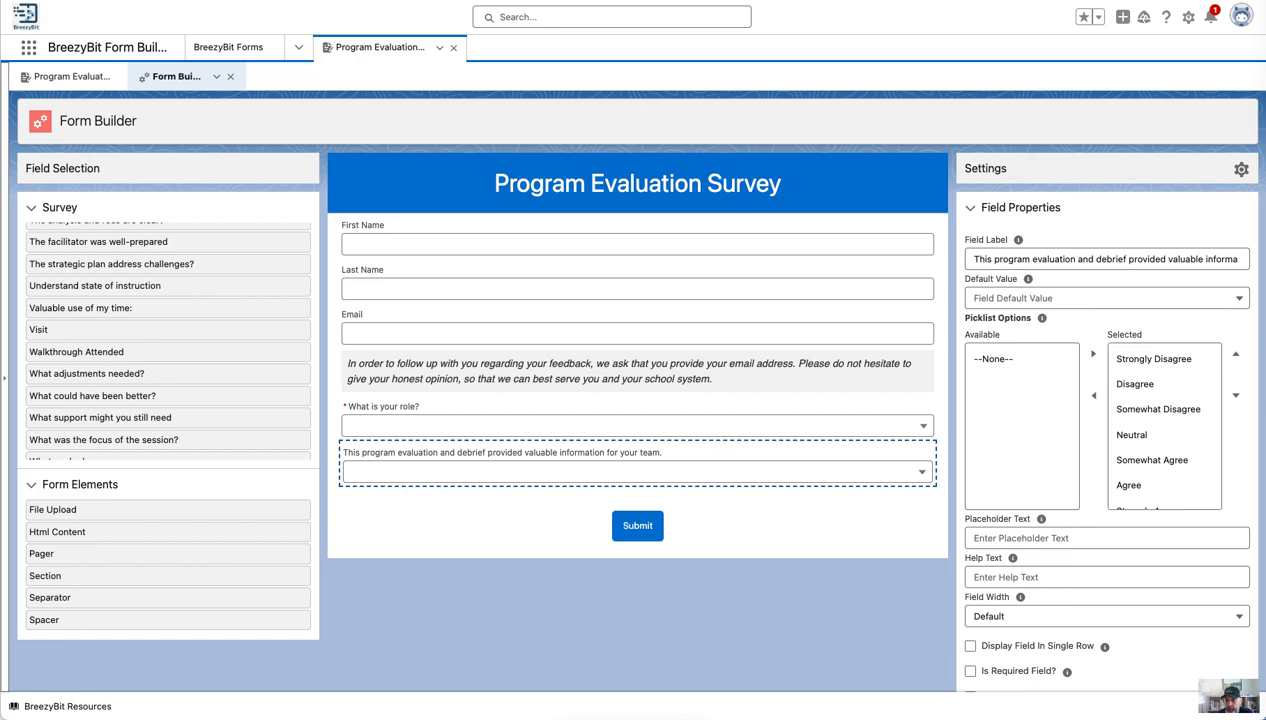
Step: Add the "How likely to implement recommendations?" survey field below the valuable information question
scroll(169, 257, up, 5)
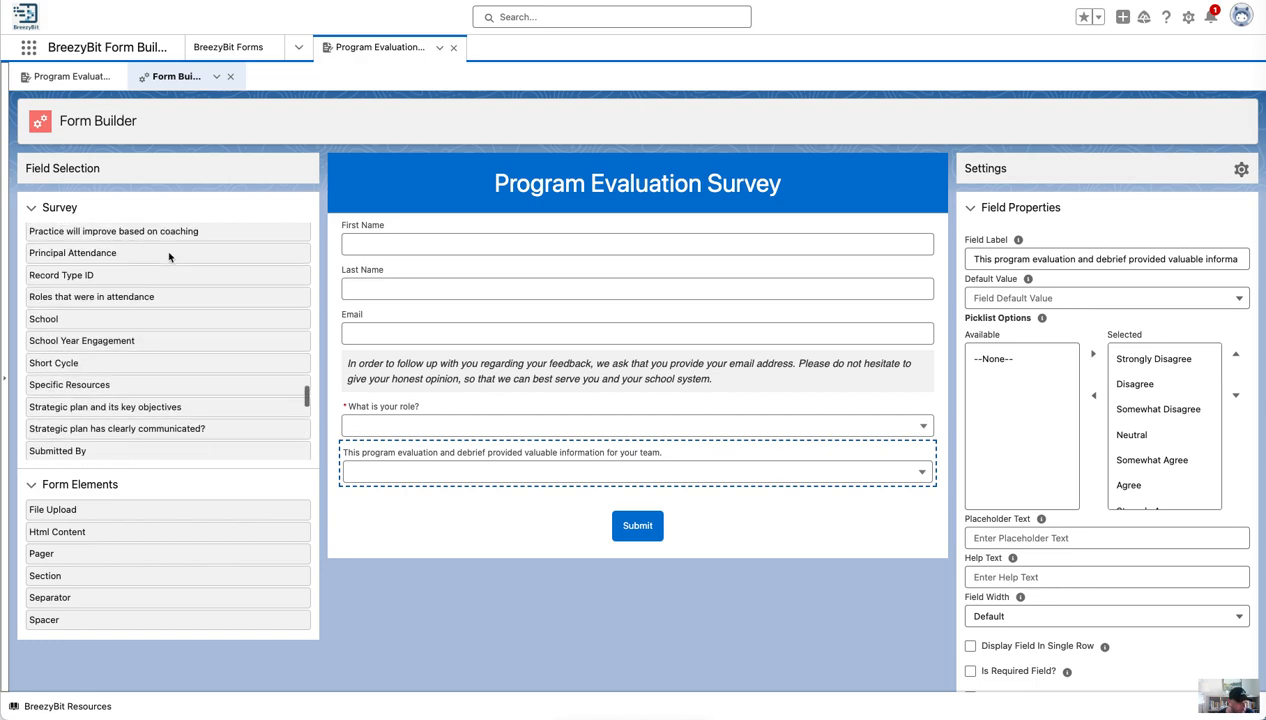
scroll(169, 257, up, 8)
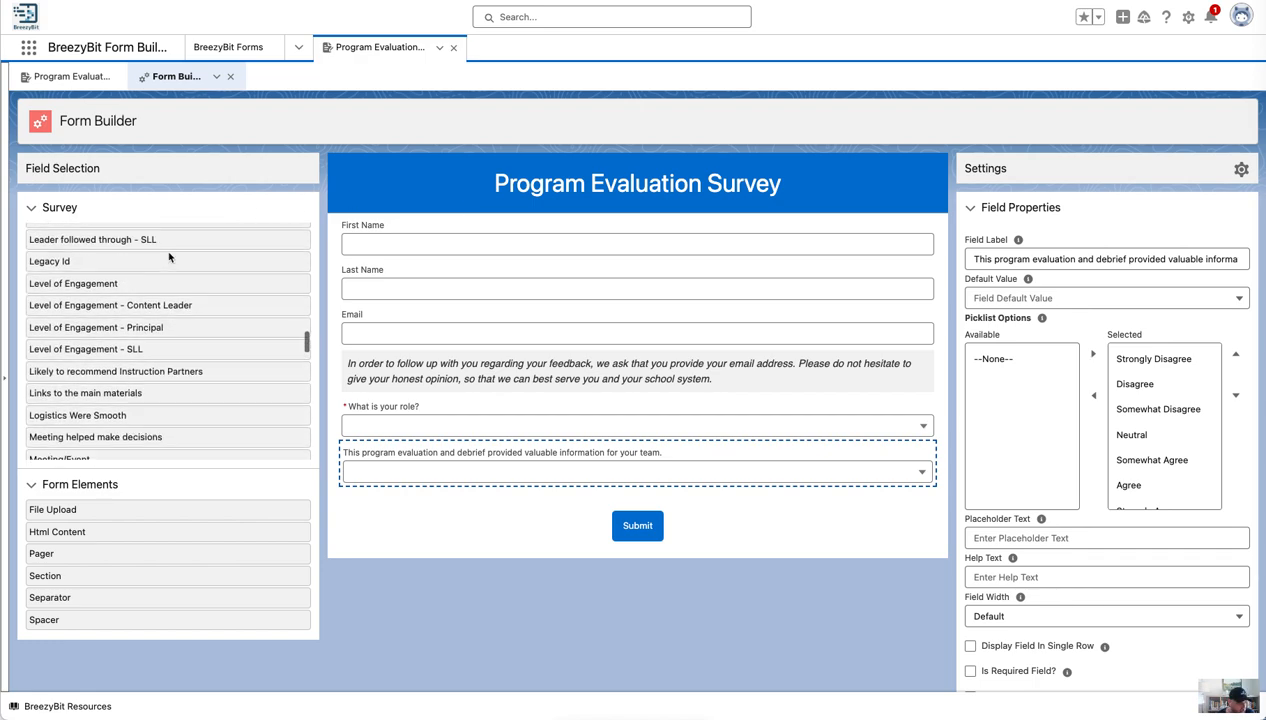
scroll(169, 257, up, 8)
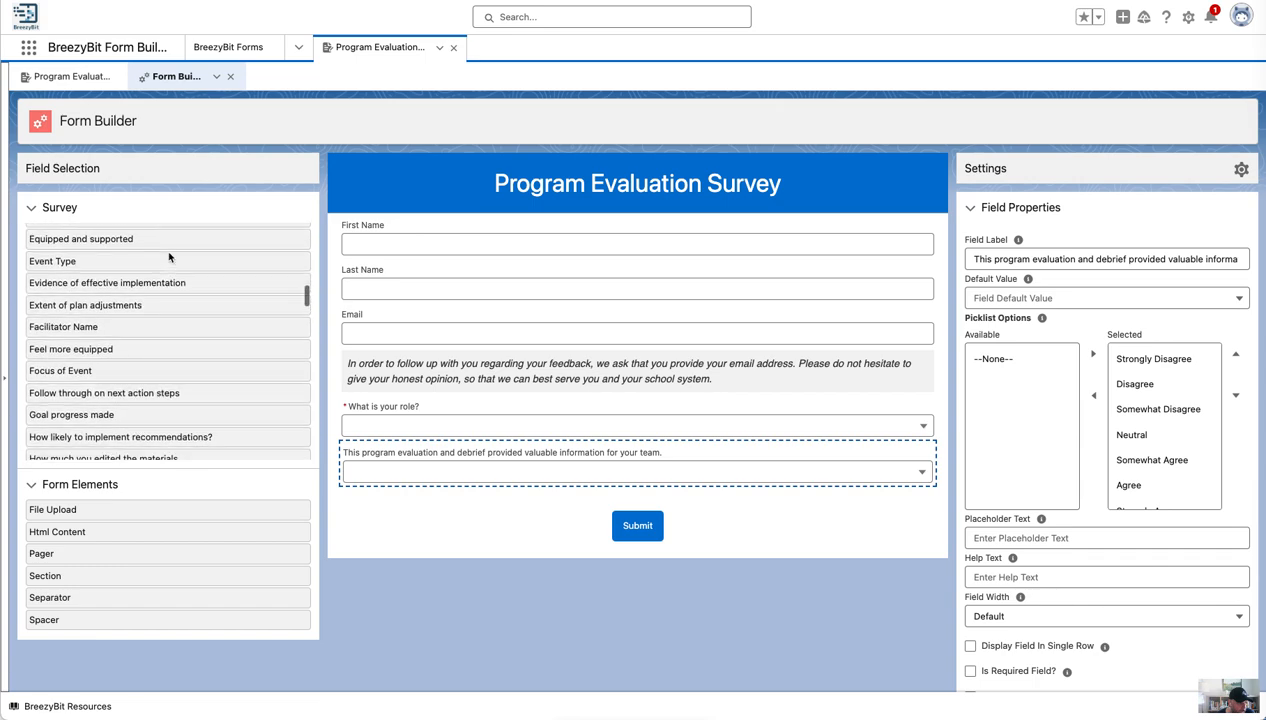
scroll(169, 257, down, 5)
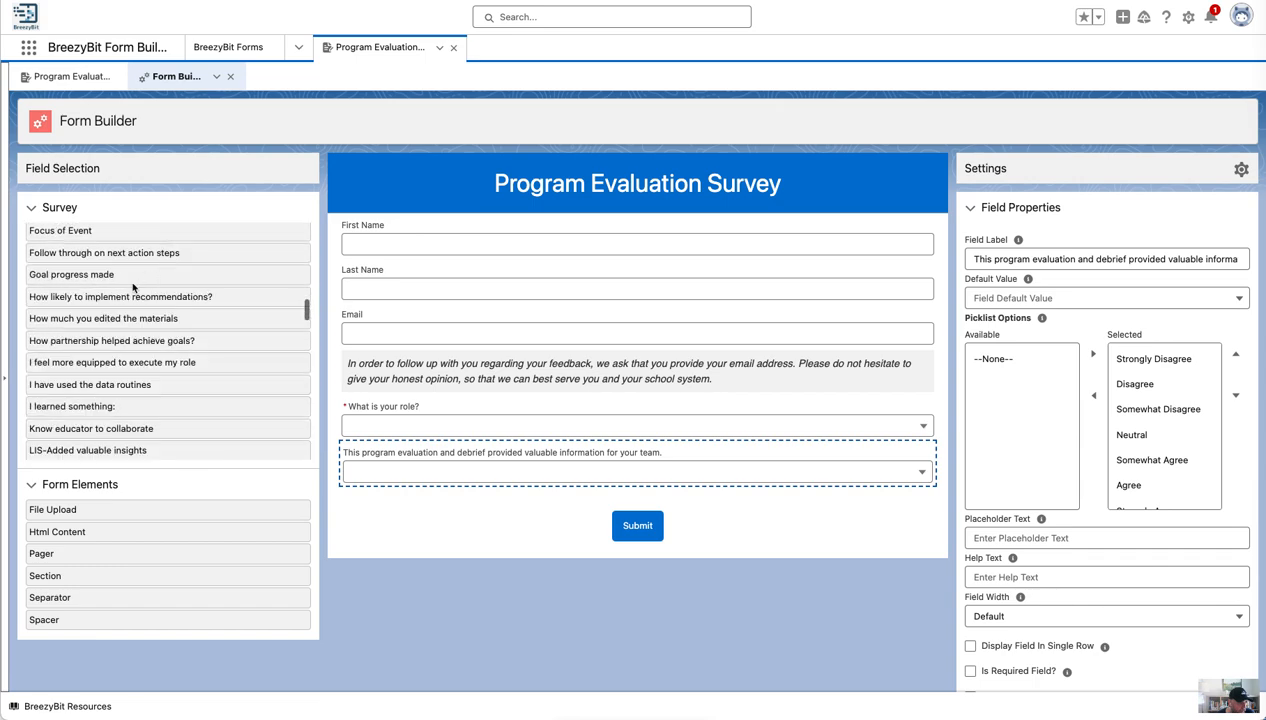
drag(106, 297, 509, 505)
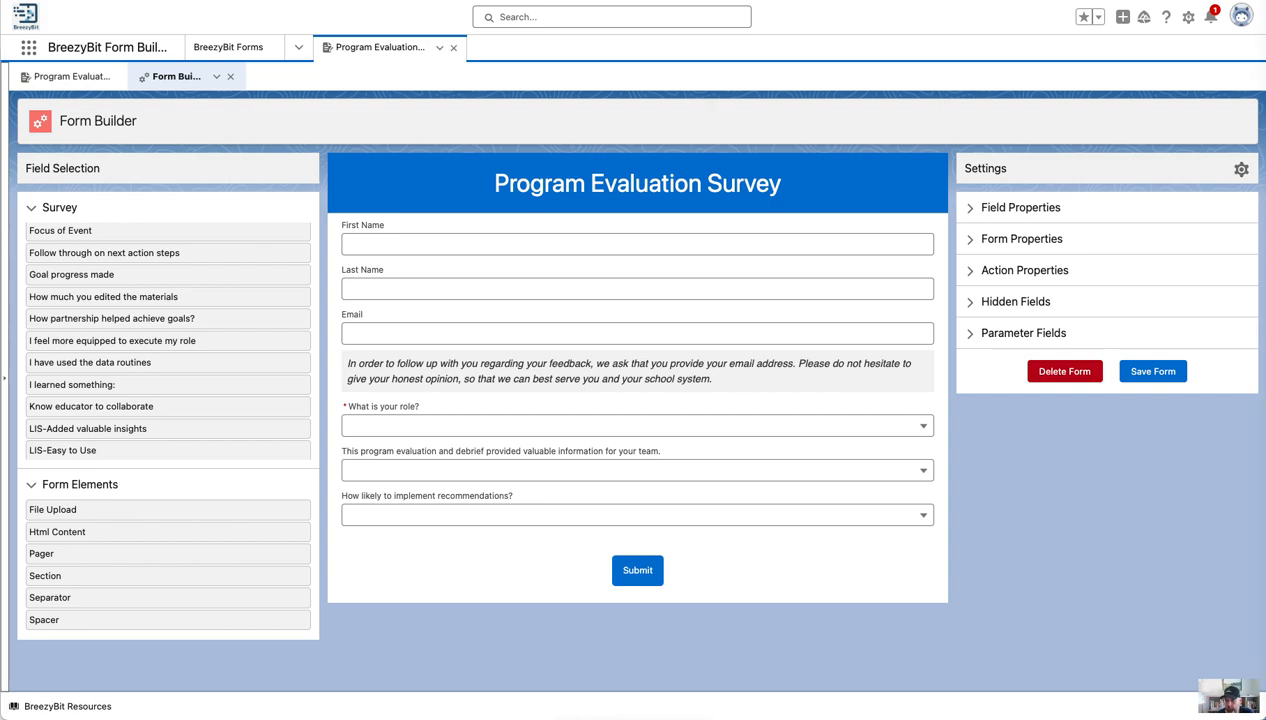
Step: Label the new picklist "I feel clear about my roles and responsibilities in implementing the changes."
click(731, 517)
triple_click(1052, 259)
text(I feel clear about my roles and responsibilities in implementing the changes.)
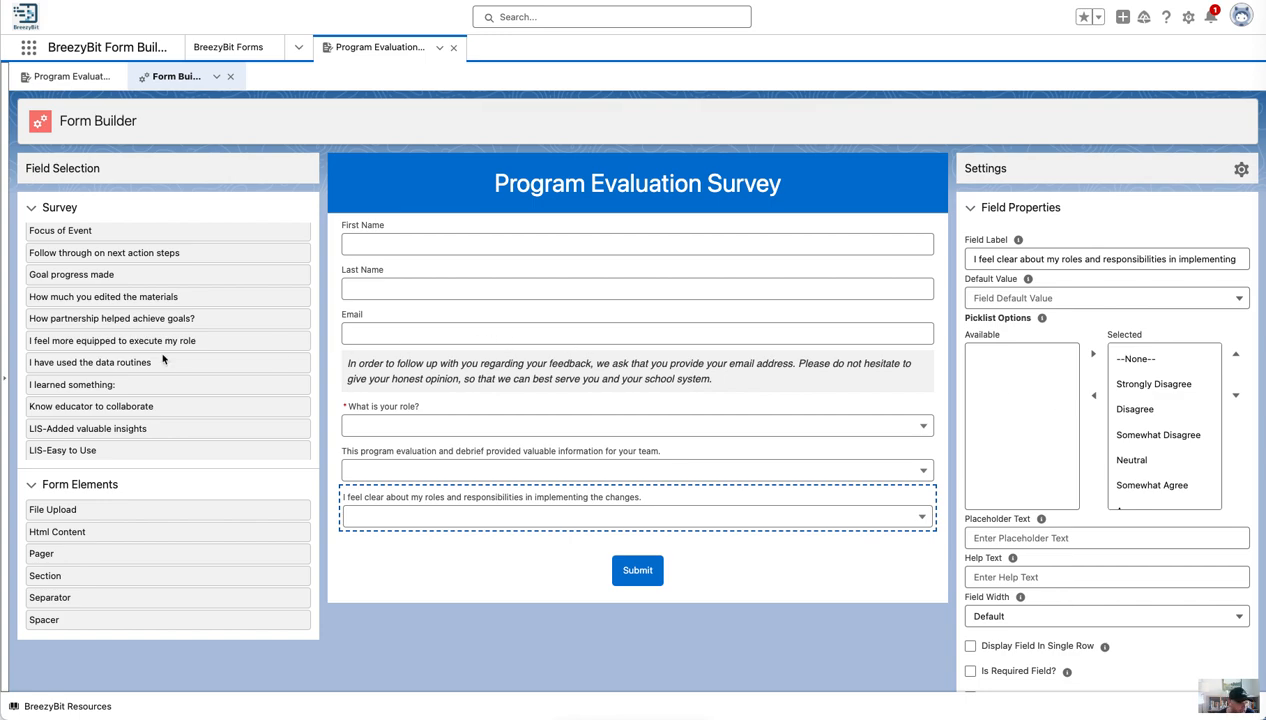
Step: Add the "Confident plan will achieve goals" field and label it "I am confident that if we implement the plan we will achieve our goals."
scroll(163, 359, up, 5)
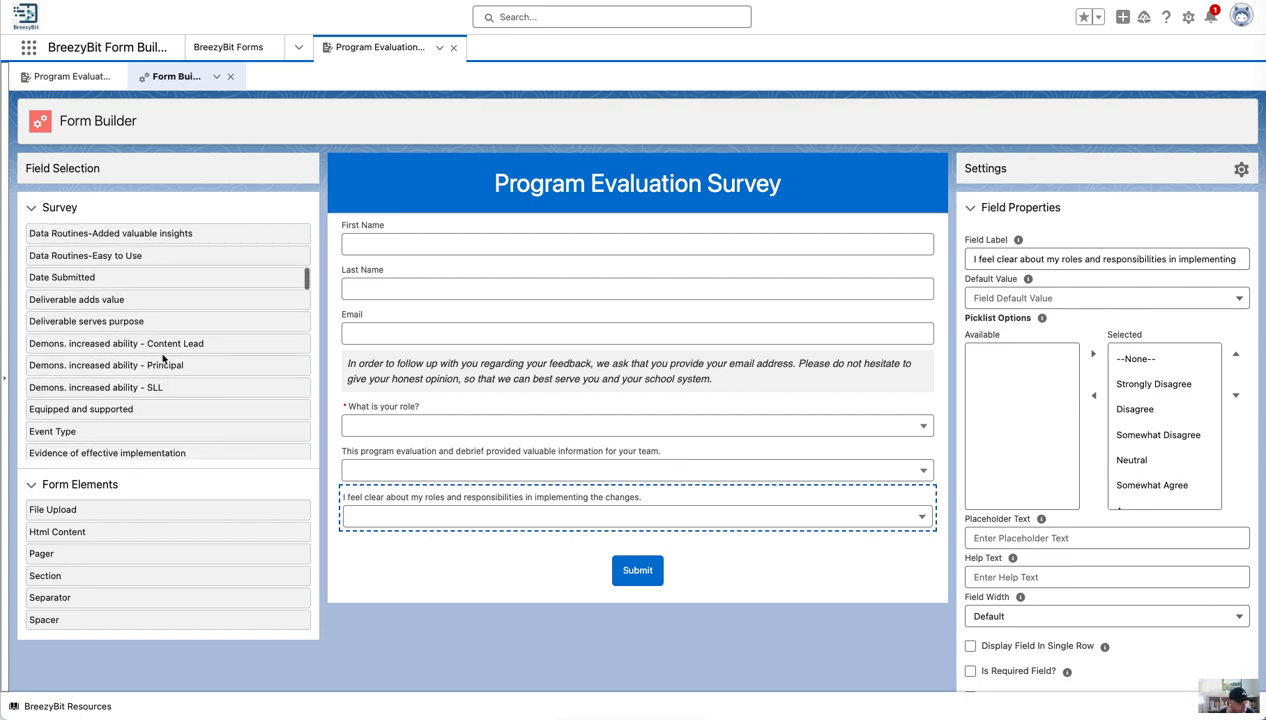
scroll(163, 359, up, 4)
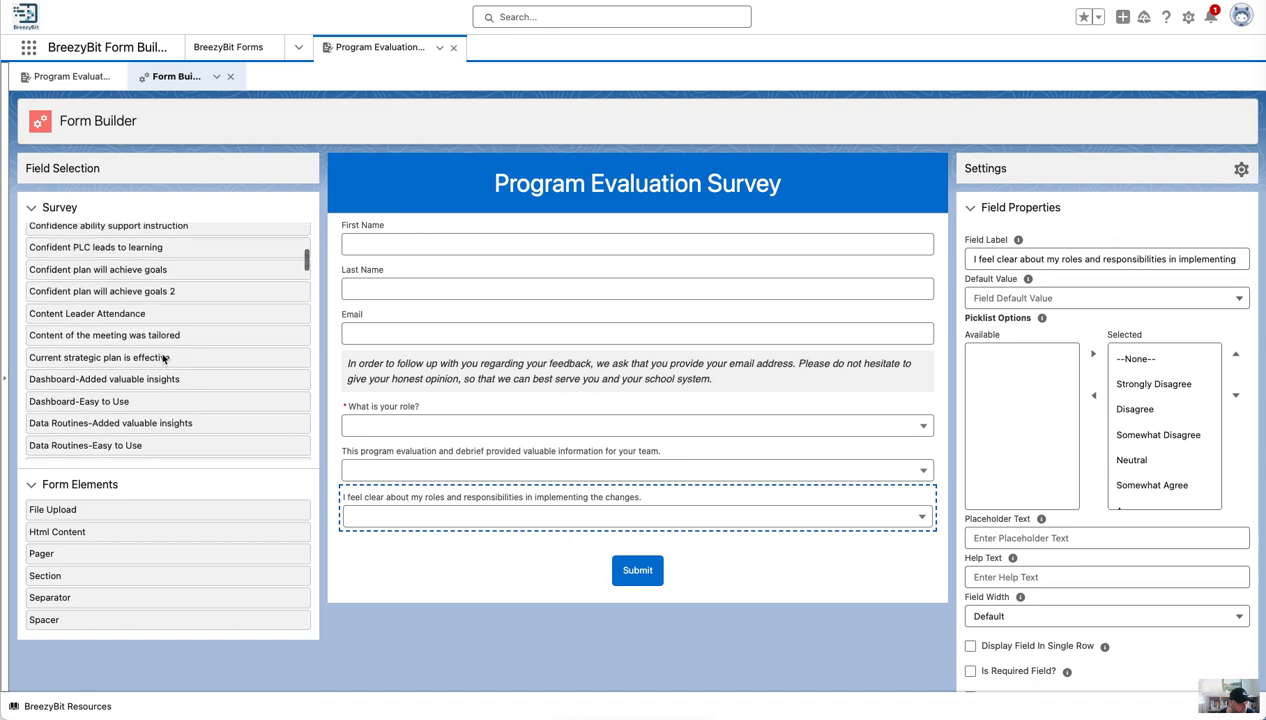
drag(108, 268, 486, 536)
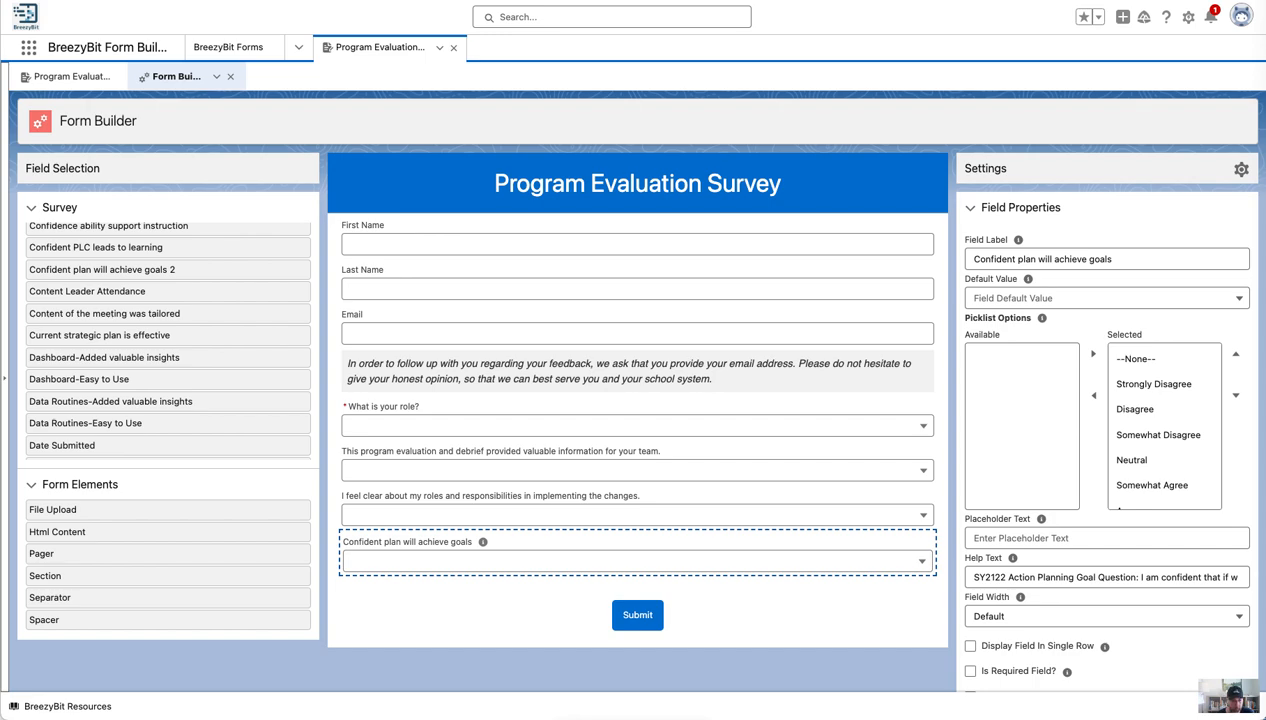
triple_click(1109, 260)
text(I am confident that if we implement the plan we will achieve our goals.)
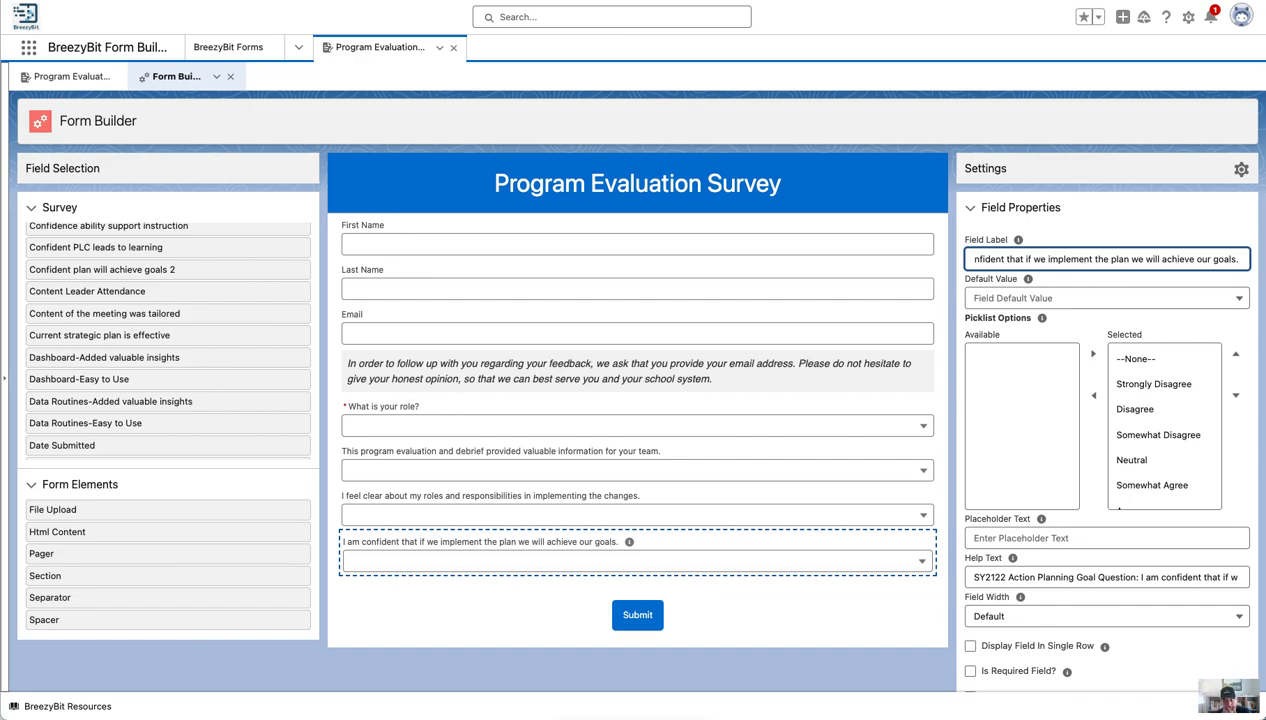
key(Tab)
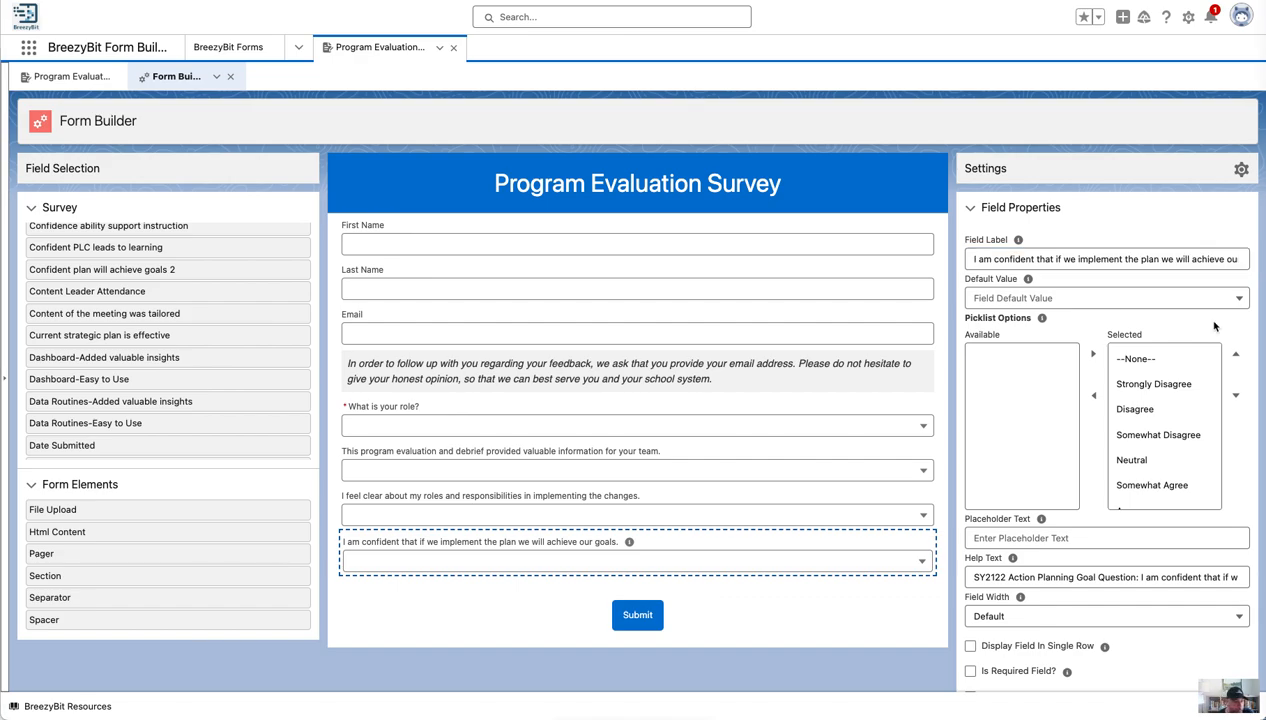
Step: Add the "any barriers that might prevent us" field and label it "What barriers do you think could hinder the implementation of the recommendations?"
scroll(76, 397, up, 10)
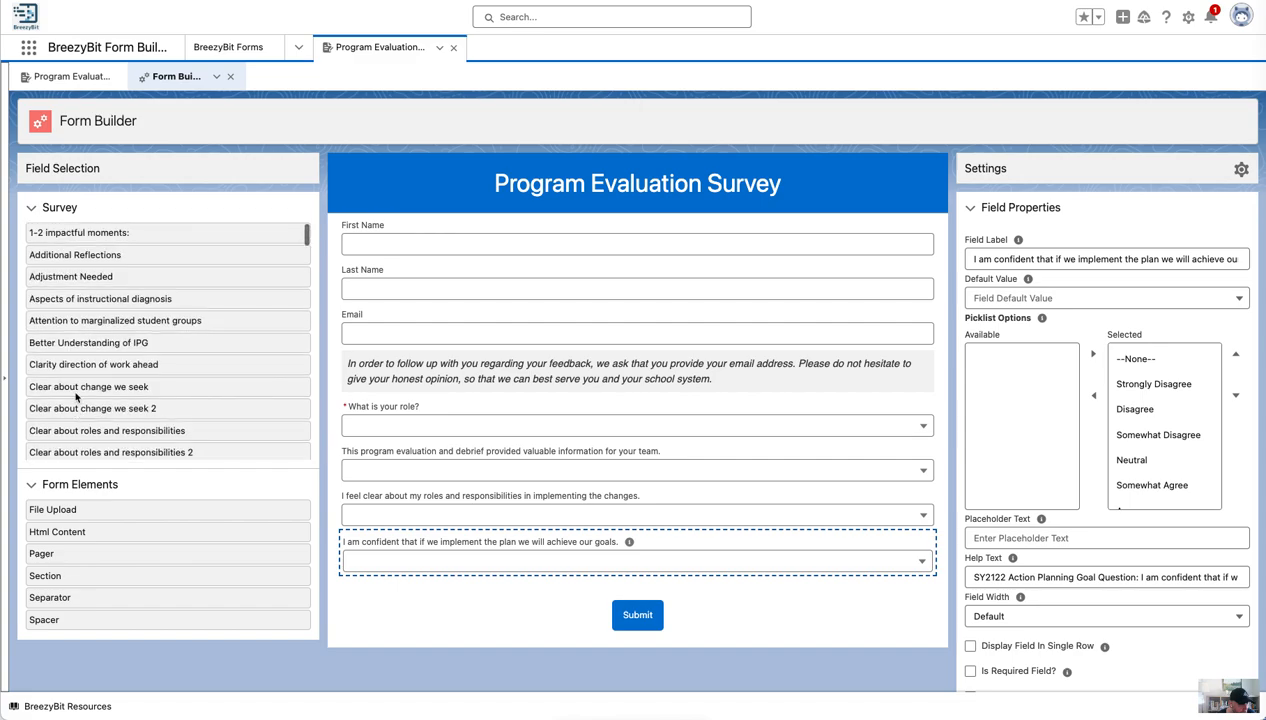
scroll(76, 397, down, 10)
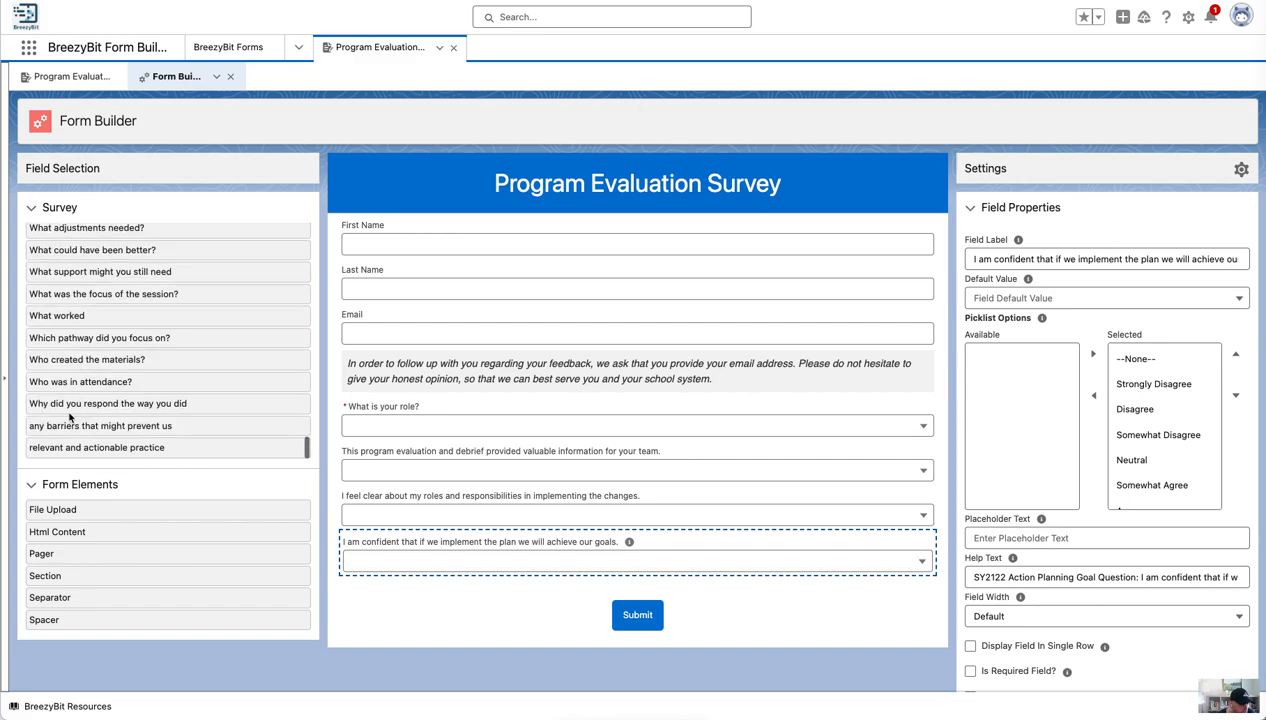
click(99, 426)
drag(99, 426, 420, 600)
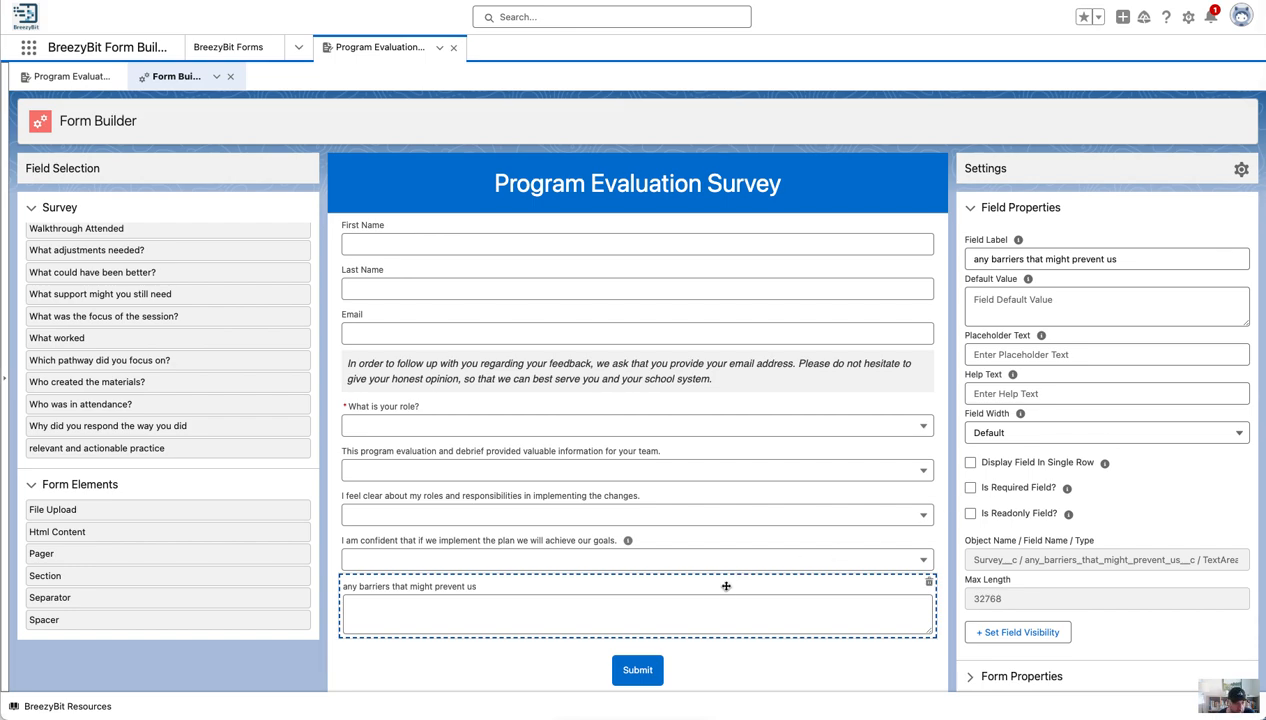
triple_click(1039, 262)
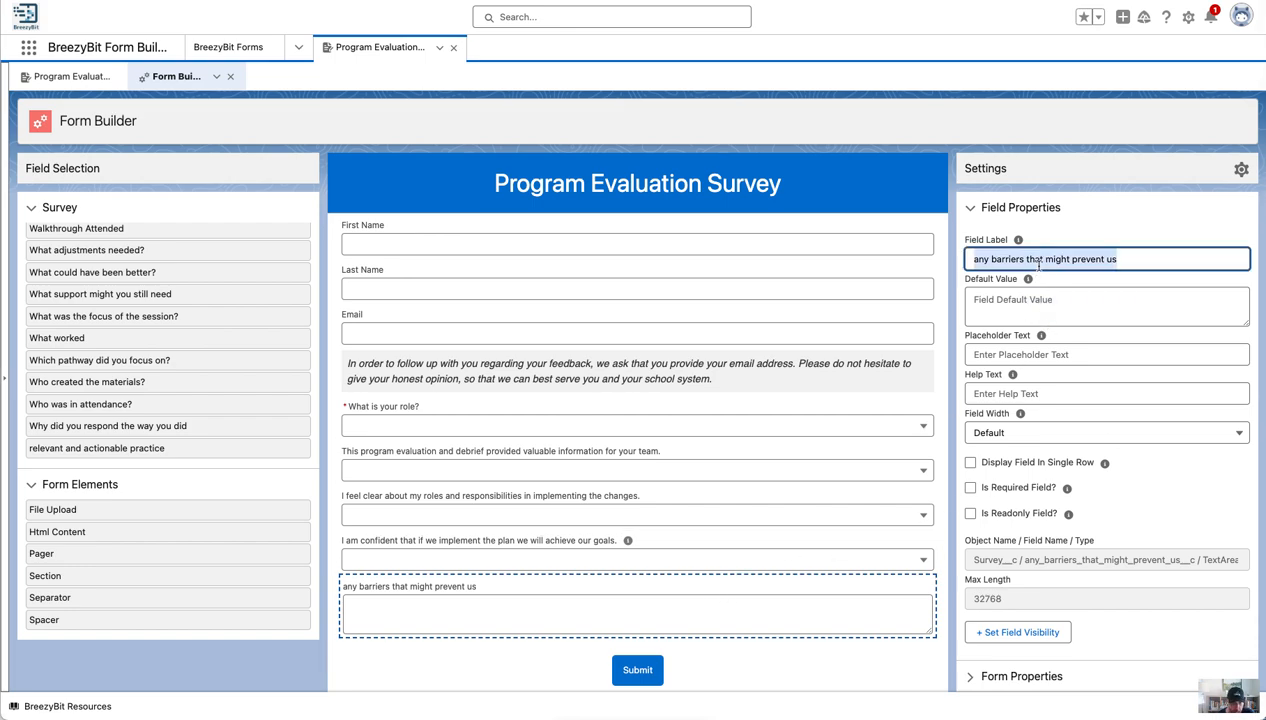
text(What barriers do you think could hinder the implementation of the recommendations?)
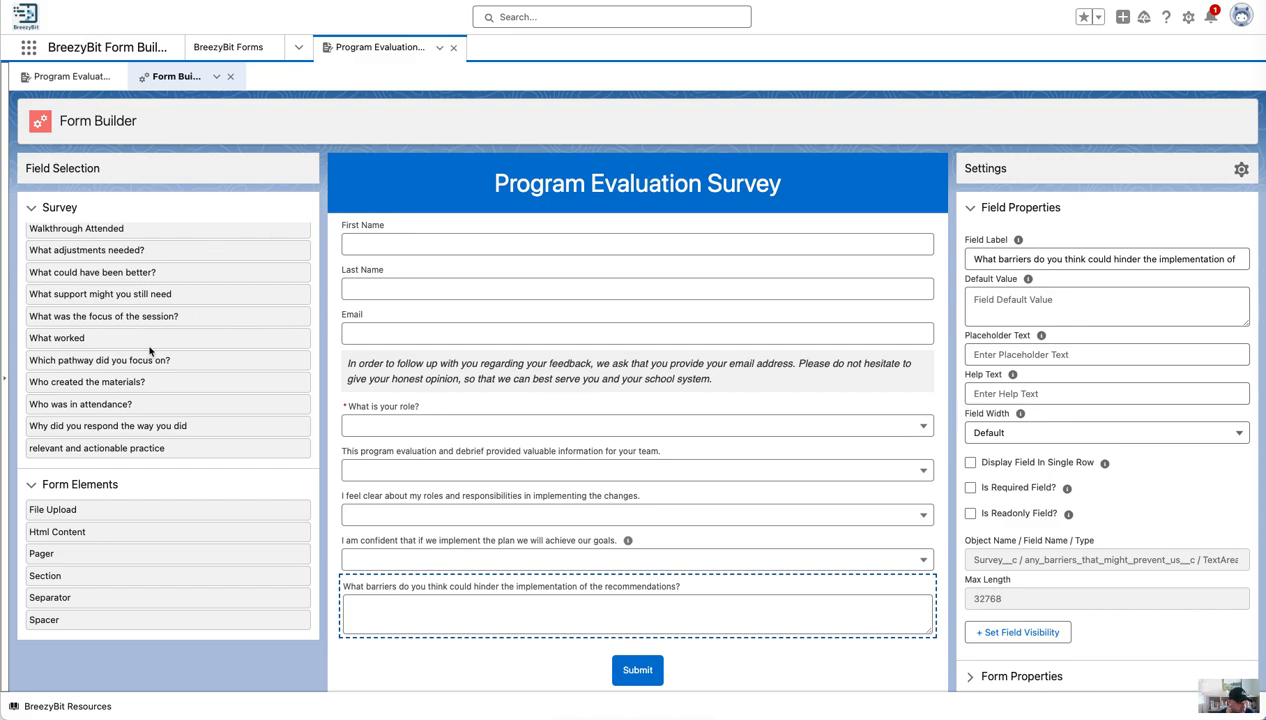
Step: Add the "Next steps in instruction:" field below the barriers question and label it "What are your next steps?"
scroll(150, 350, up, 10)
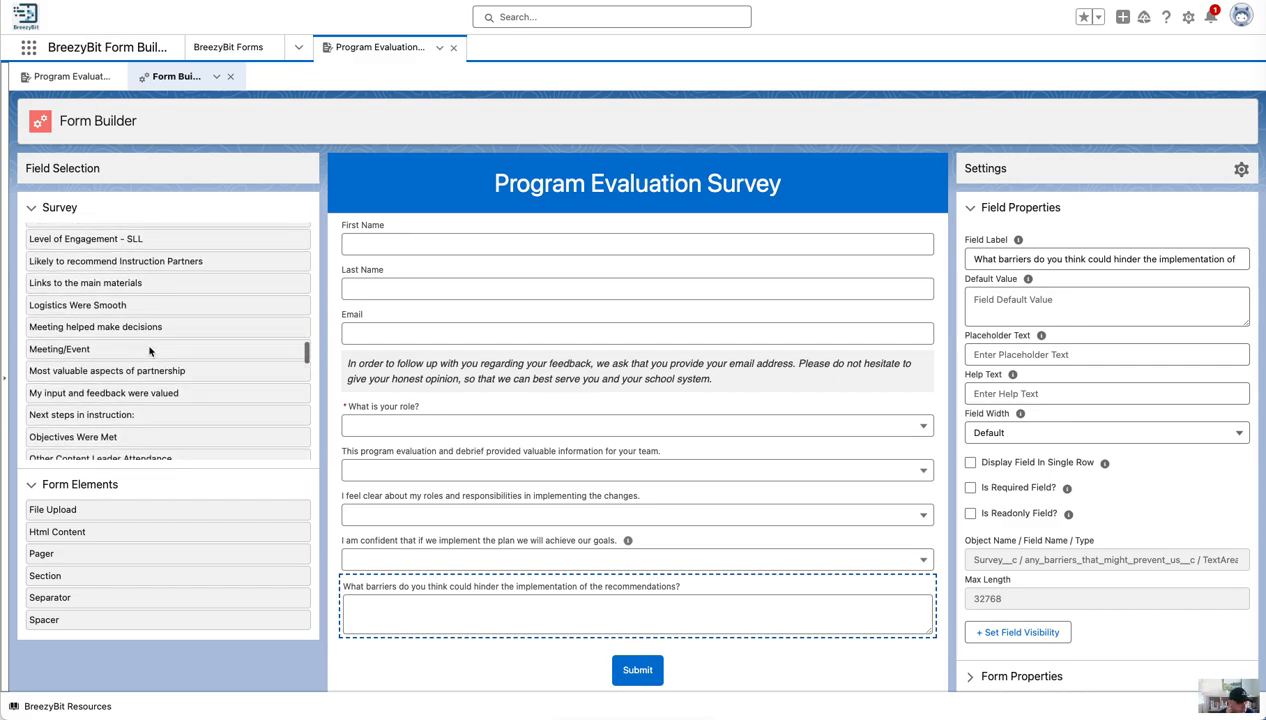
scroll(150, 352, down, 1)
drag(105, 348, 452, 647)
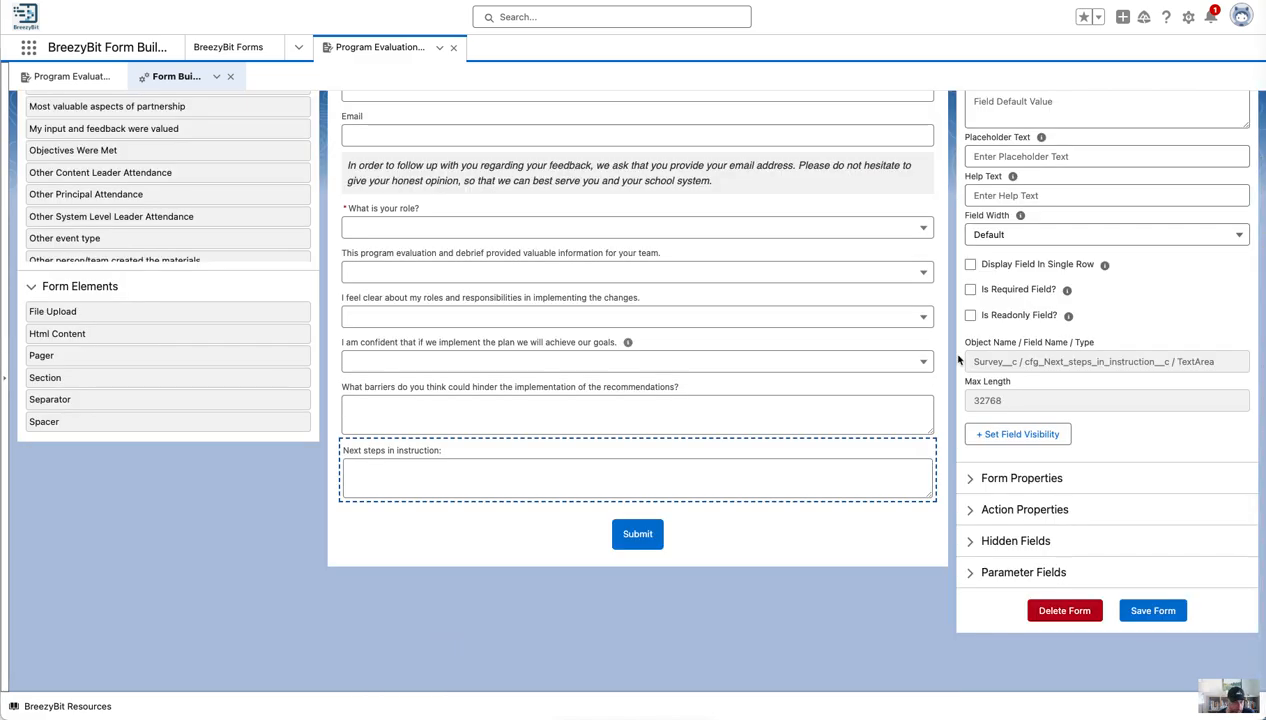
scroll(1138, 315, up, 3)
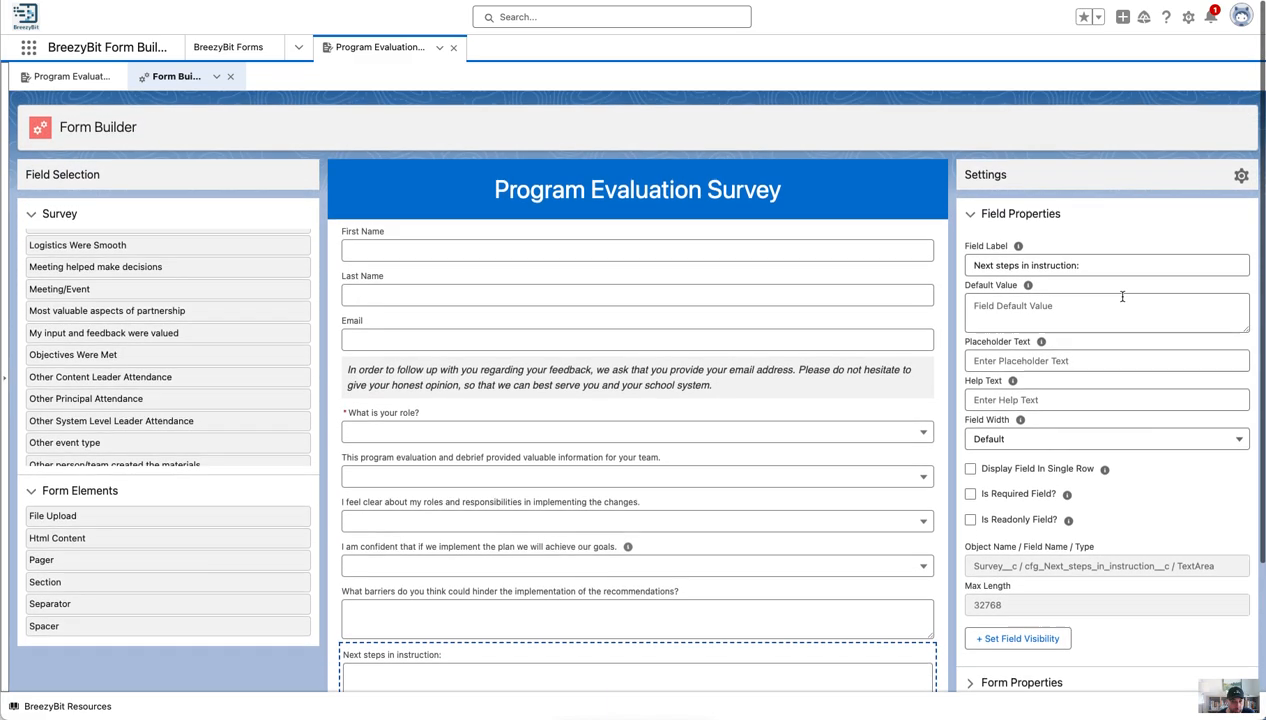
triple_click(993, 259)
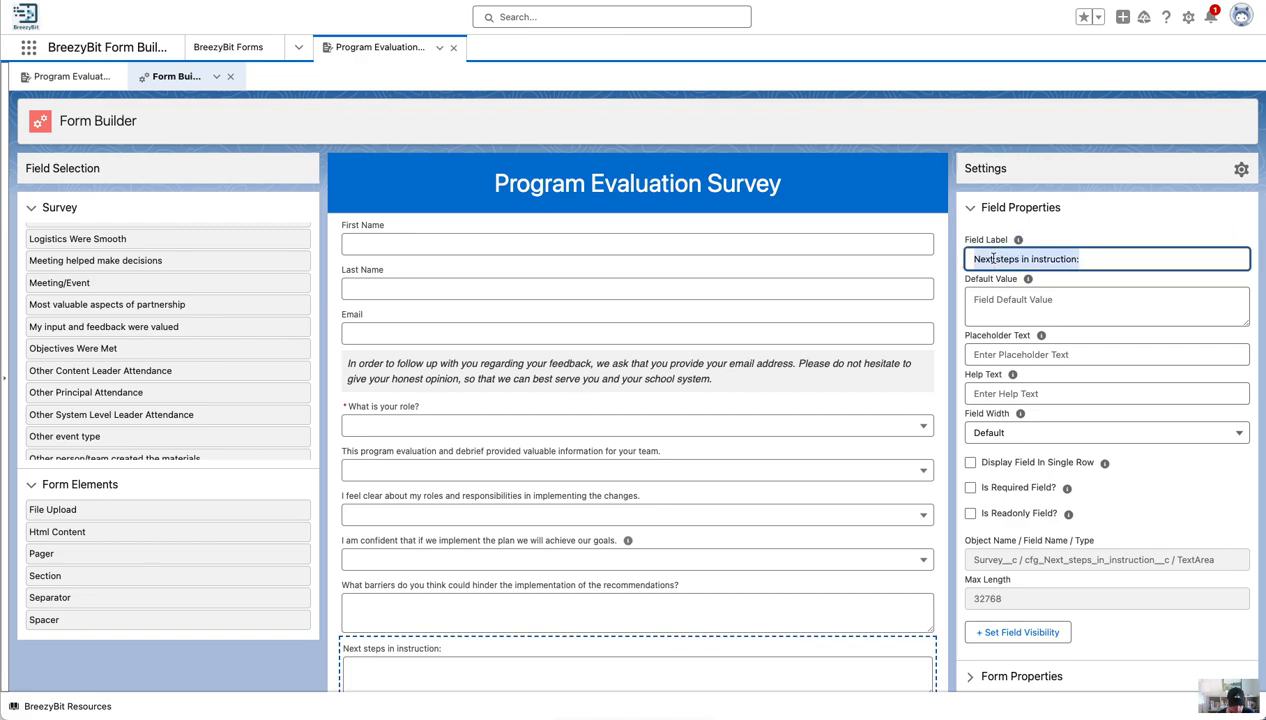
text(What are your next steps?)
Step: Add the "Likely to recommend Instruction Partners" survey field below the next steps question
scroll(1110, 363, down, 3)
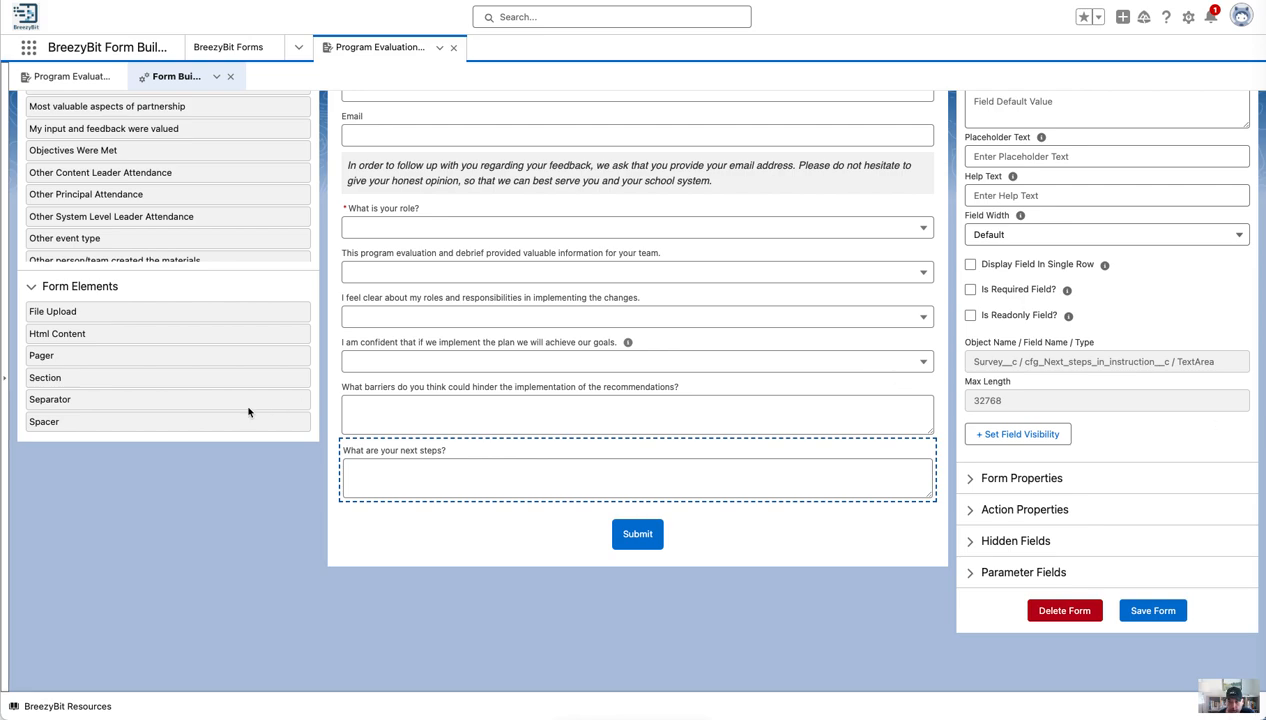
scroll(125, 180, up, 5)
scroll(125, 180, up, 5)
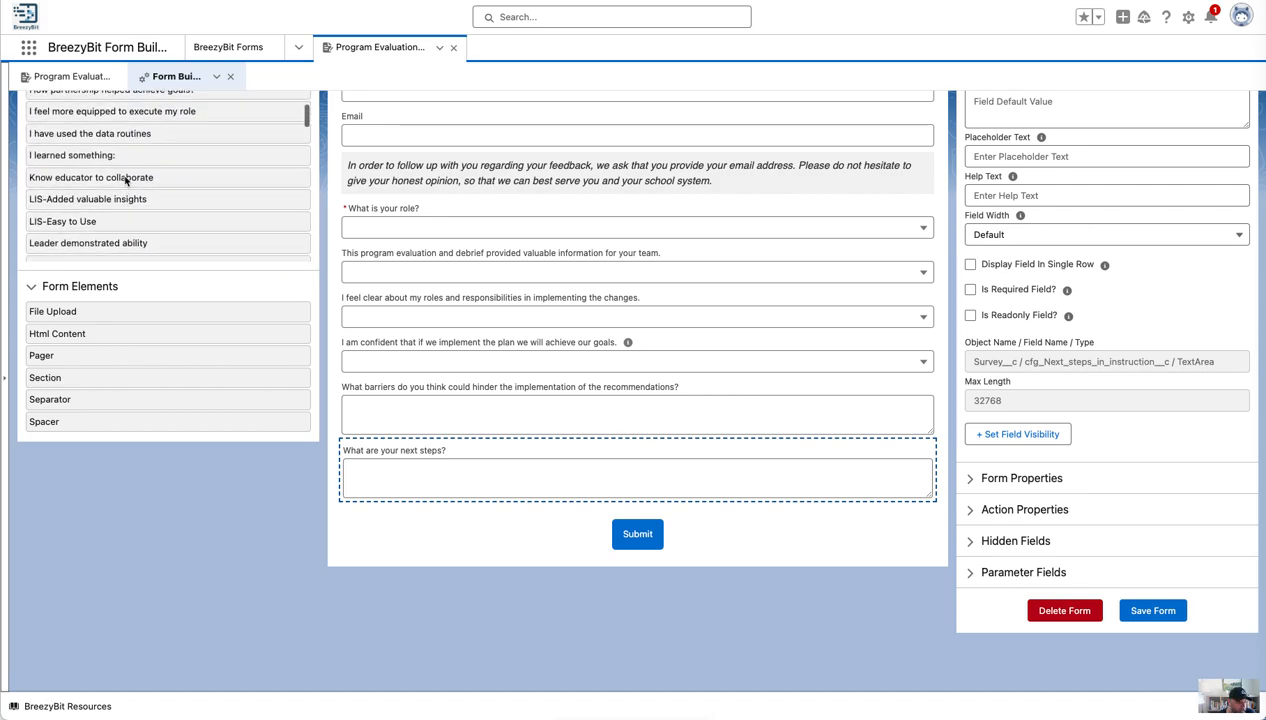
scroll(150, 195, down, 3)
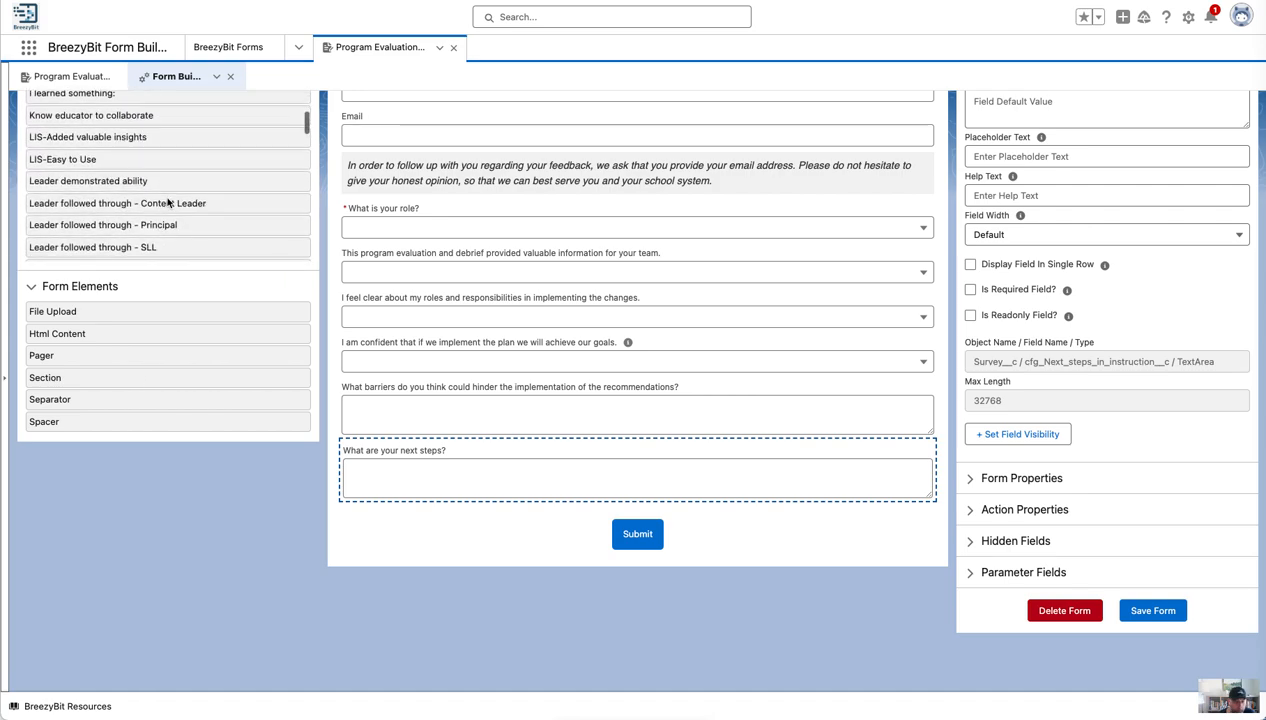
scroll(168, 203, down, 10)
scroll(168, 203, down, 8)
scroll(168, 203, down, 2)
scroll(168, 203, up, 4)
scroll(140, 302, up, 10)
scroll(140, 302, up, 4)
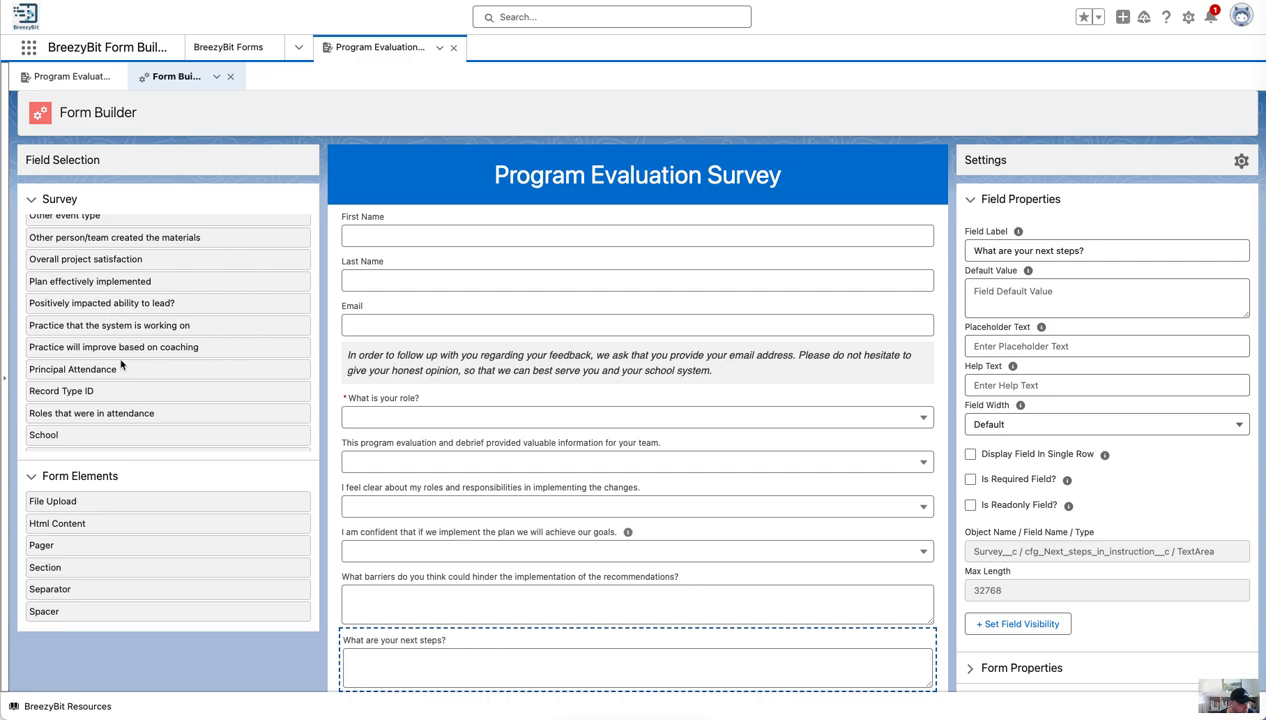
scroll(108, 398, down, 2)
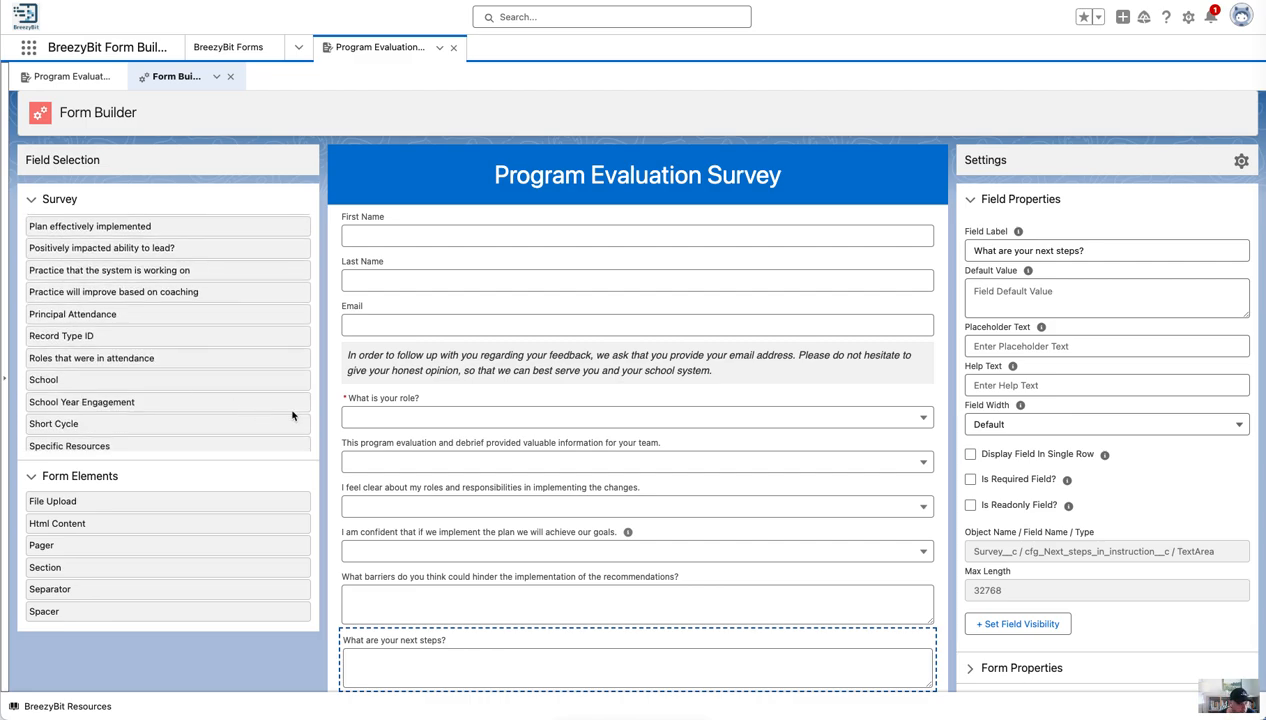
scroll(509, 490, down, 3)
scroll(509, 490, up, 1)
scroll(196, 262, down, 5)
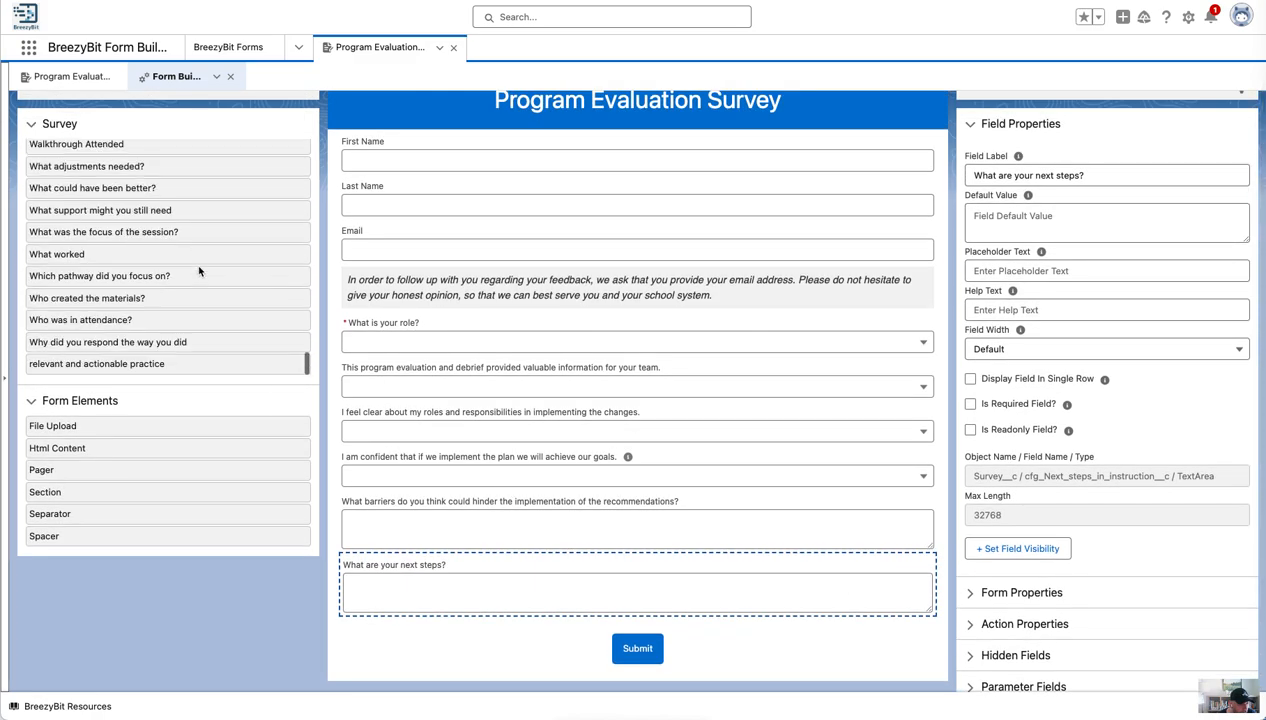
scroll(136, 320, up, 5)
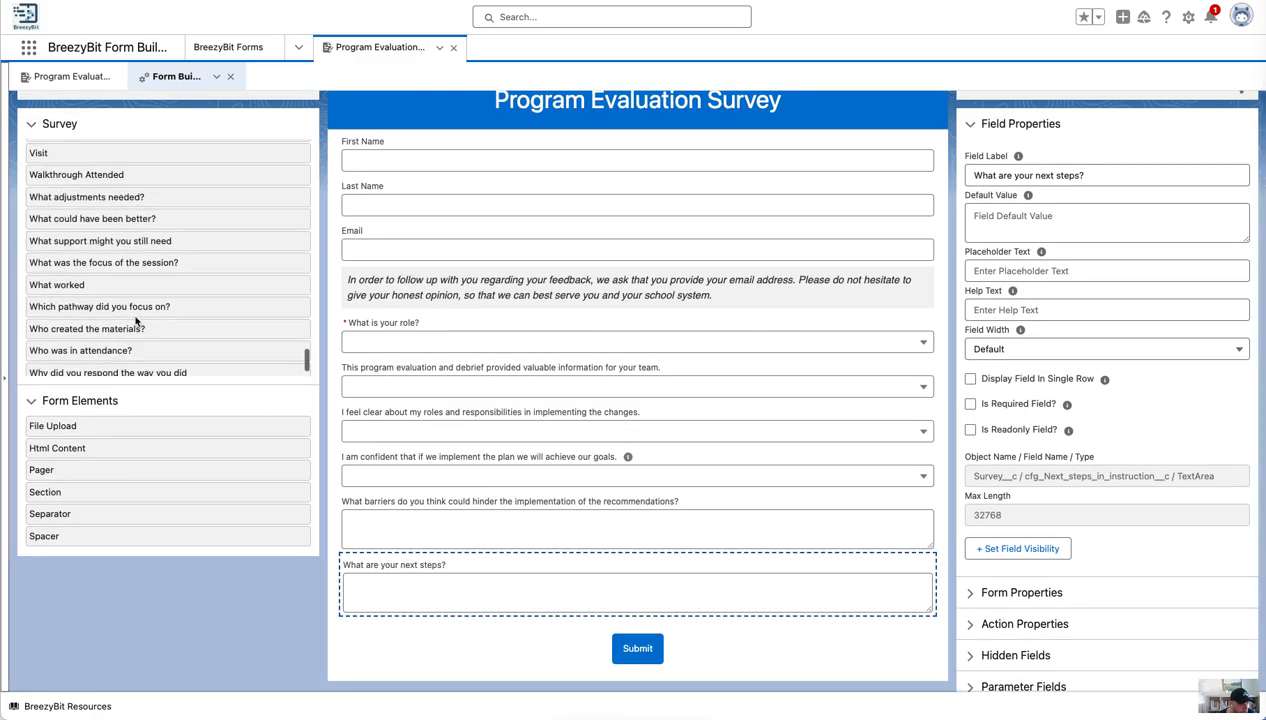
scroll(136, 320, up, 6)
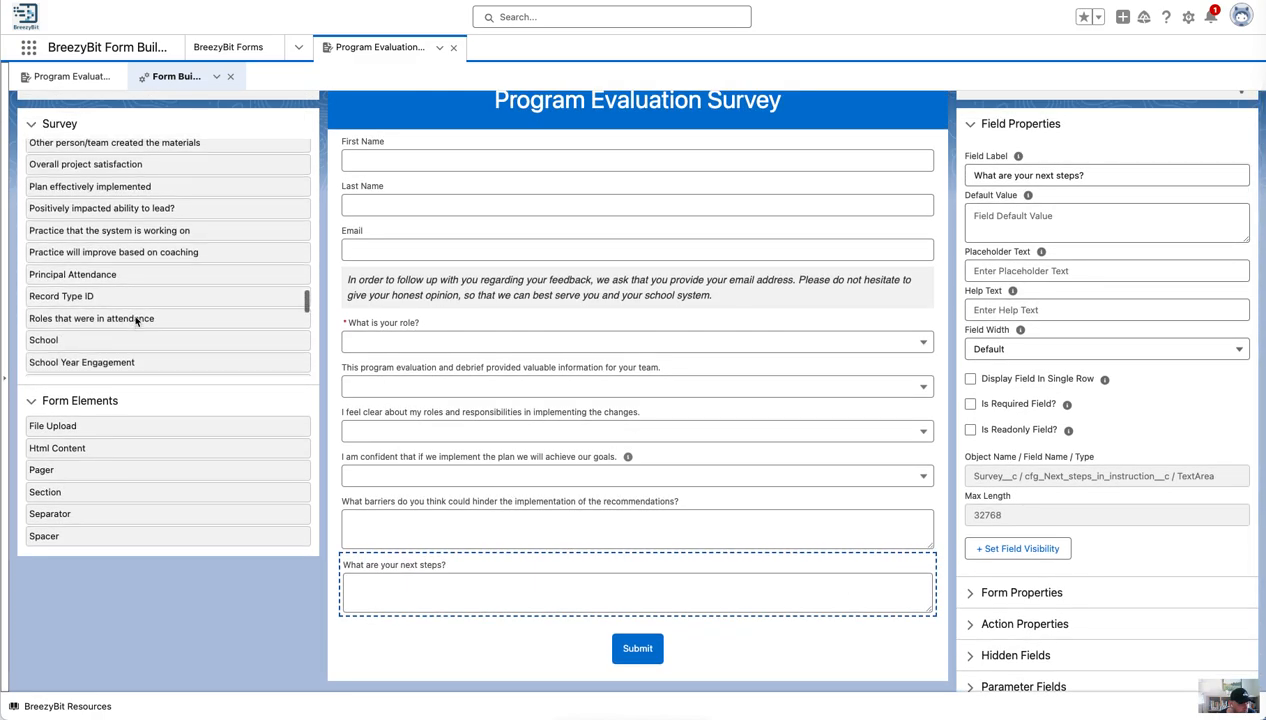
scroll(136, 320, up, 8)
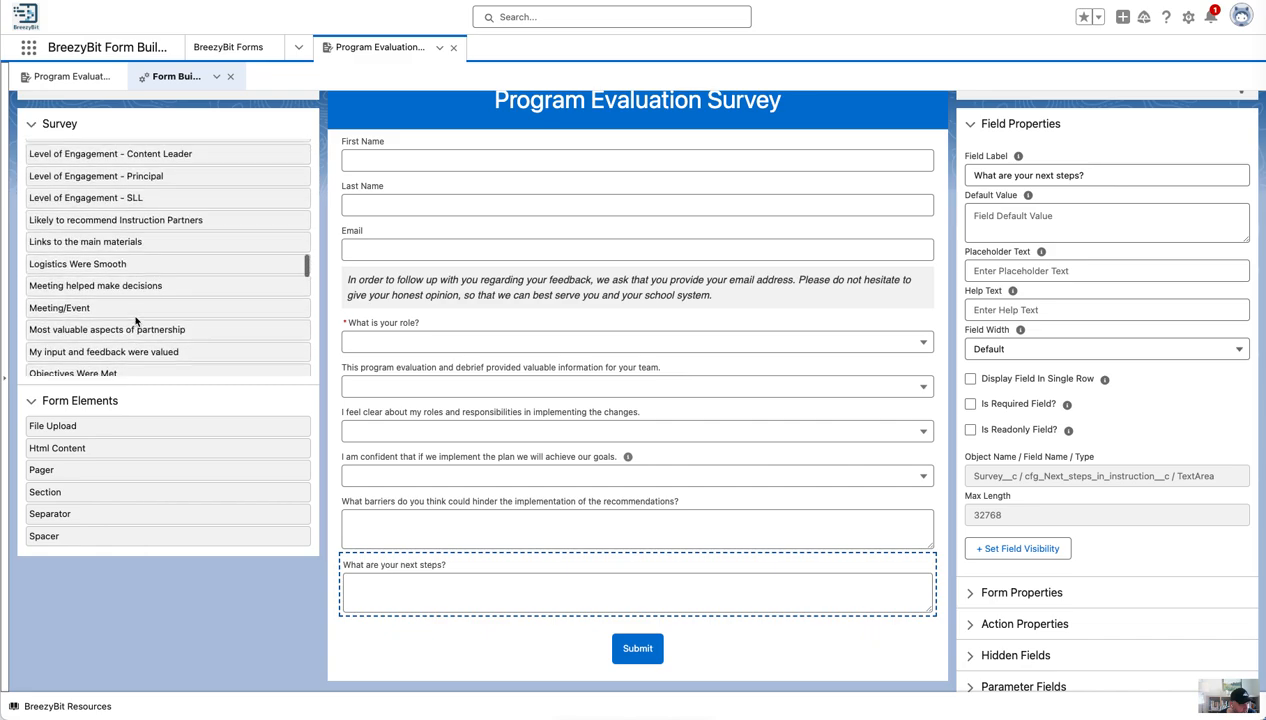
drag(115, 240, 506, 627)
Step: Label the recommendation picklist "How likely would you be to recommend us to a friend or colleague?"
drag(1146, 175, 1060, 176)
key(BackSpace)
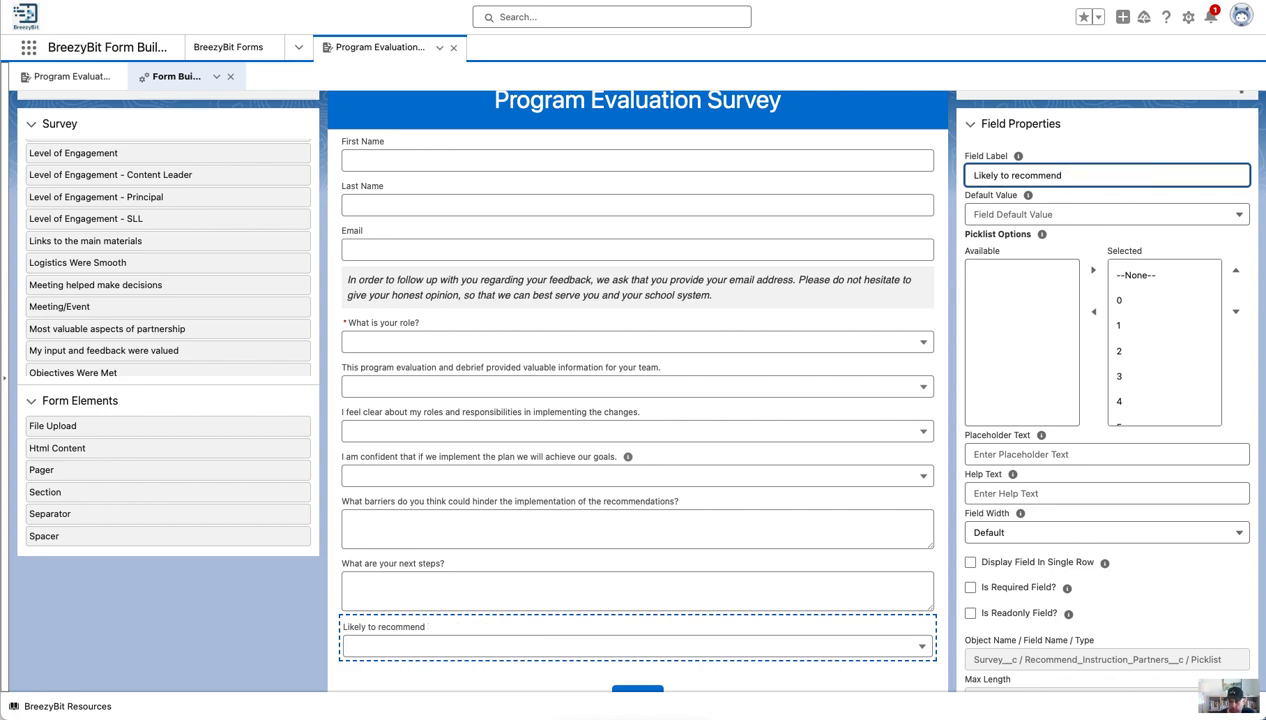
key(super+Tab)
triple_click(1053, 174)
text(How likely would you be to recommend Instruction Partners to a friend or colleague?)
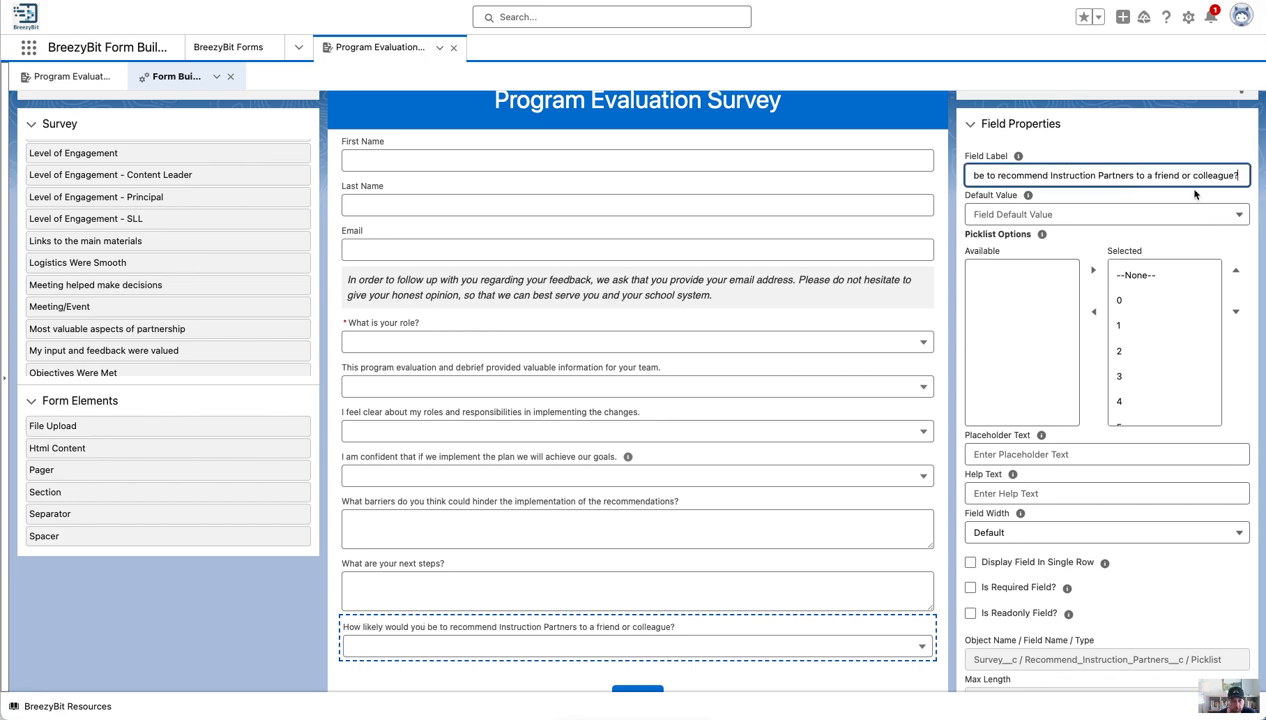
drag(1133, 175, 1051, 172)
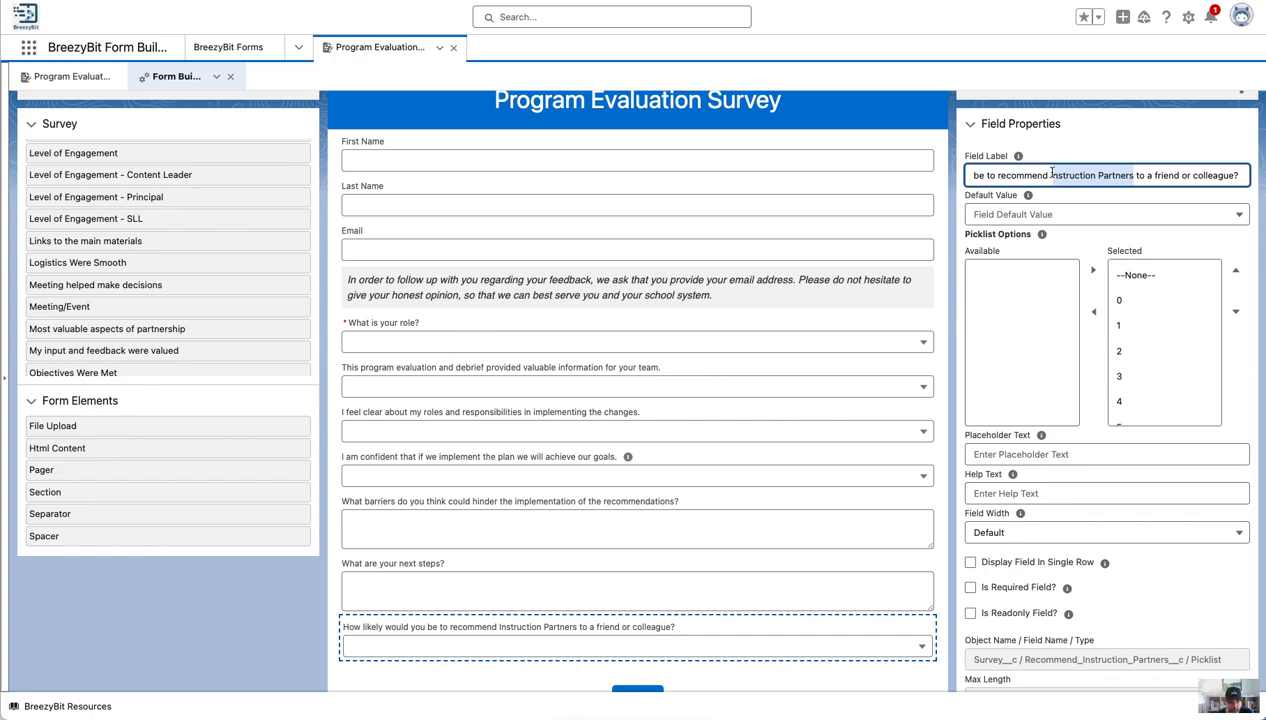
text(us)
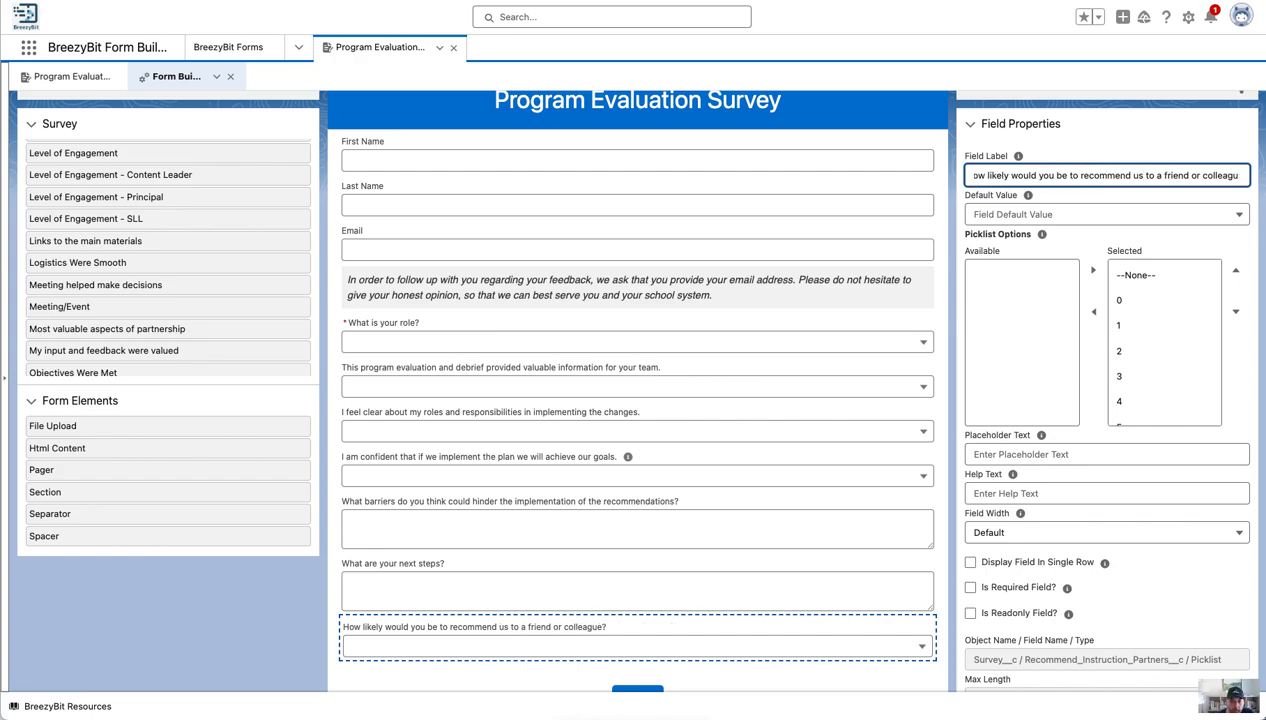
Step: Save the Program Evaluation Survey form and dismiss the confirmation
scroll(1100, 470, down, 6)
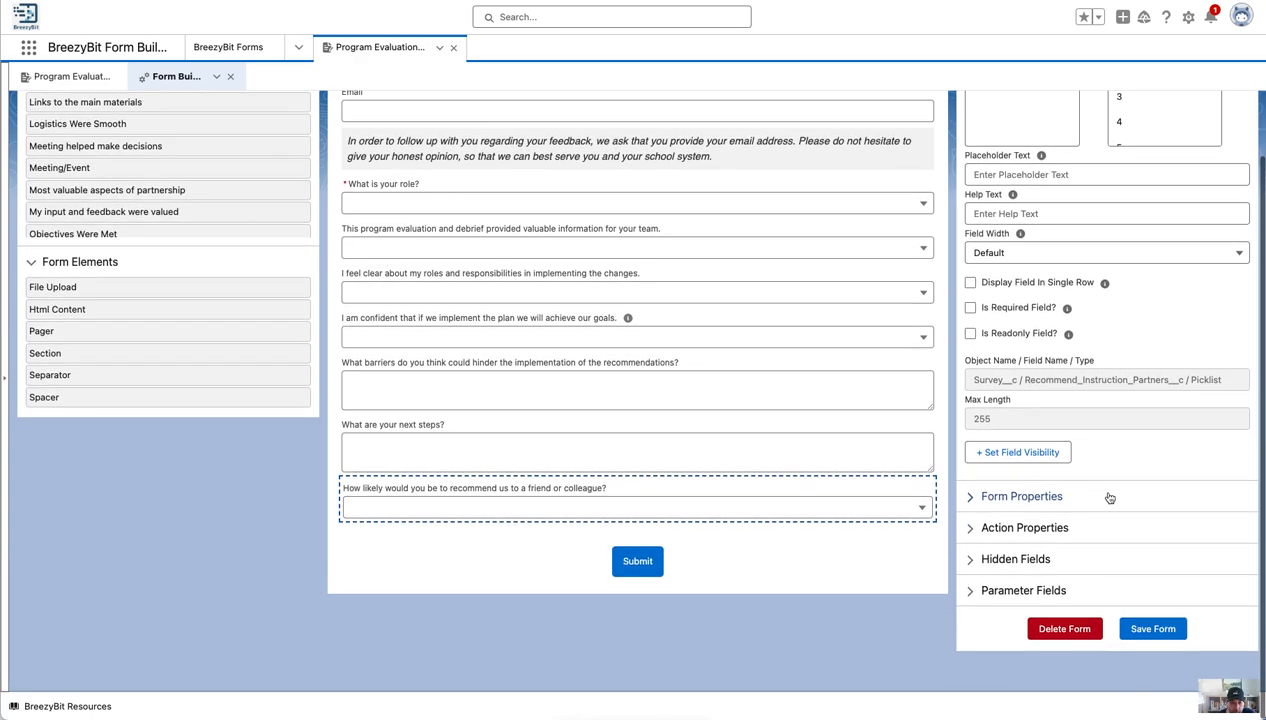
click(1147, 630)
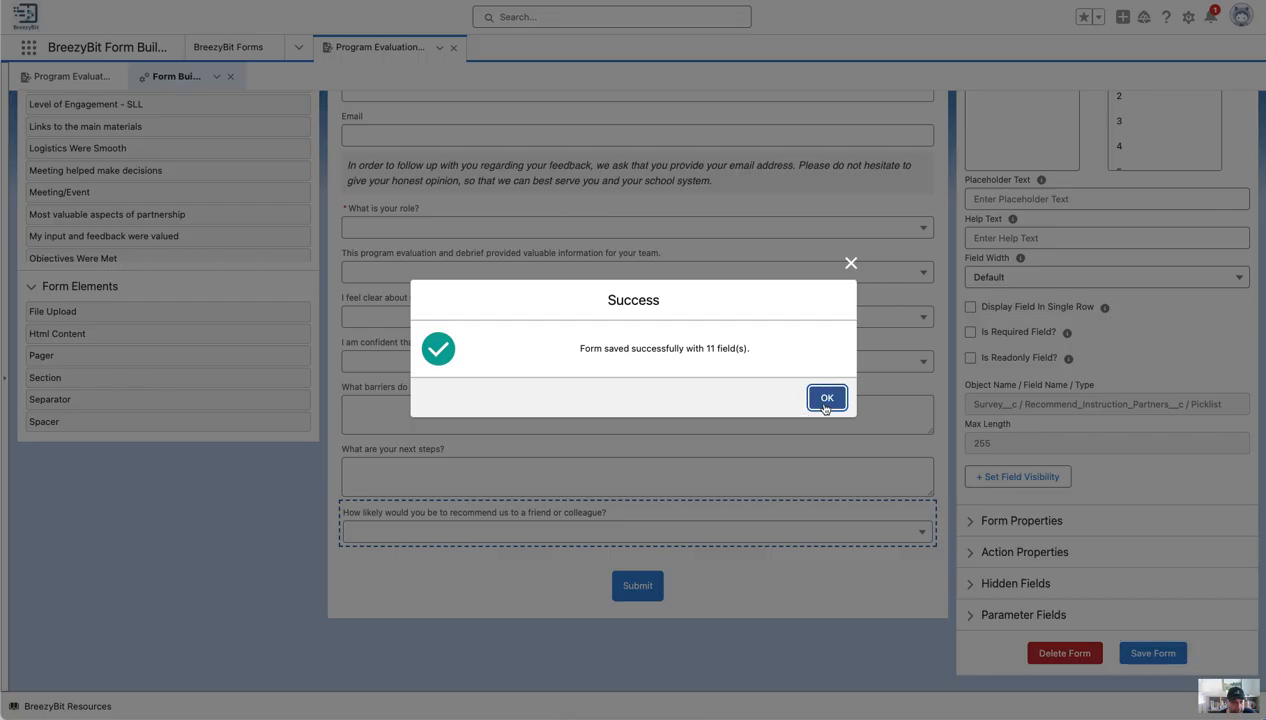
click(825, 405)
Step: Open the survey's public form URL from its record and review the published form's questions
click(68, 79)
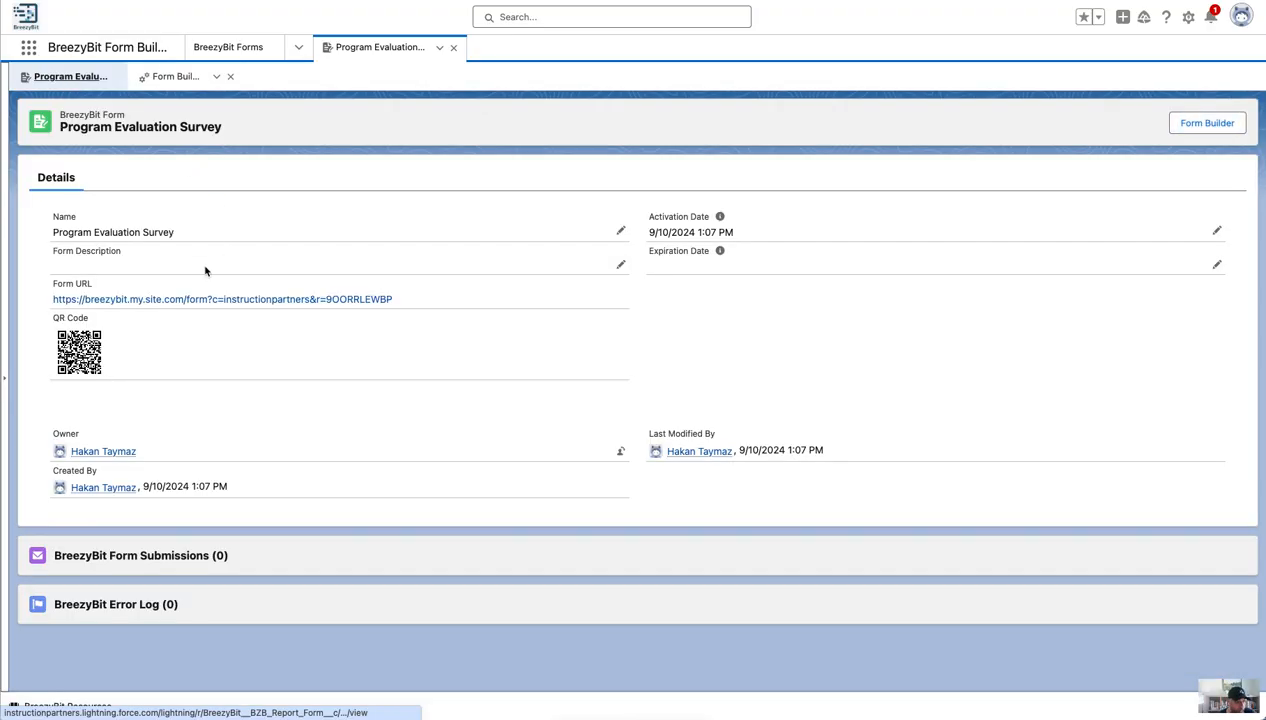
click(175, 300)
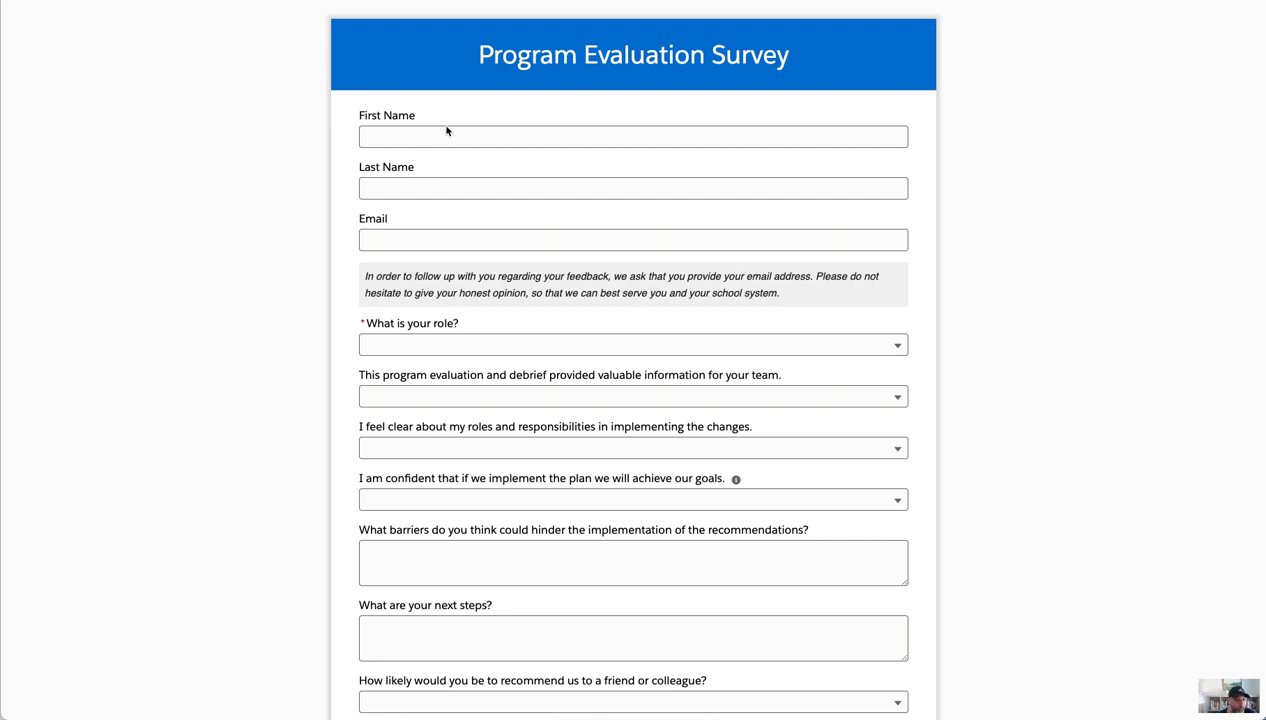
scroll(545, 424, down, 2)
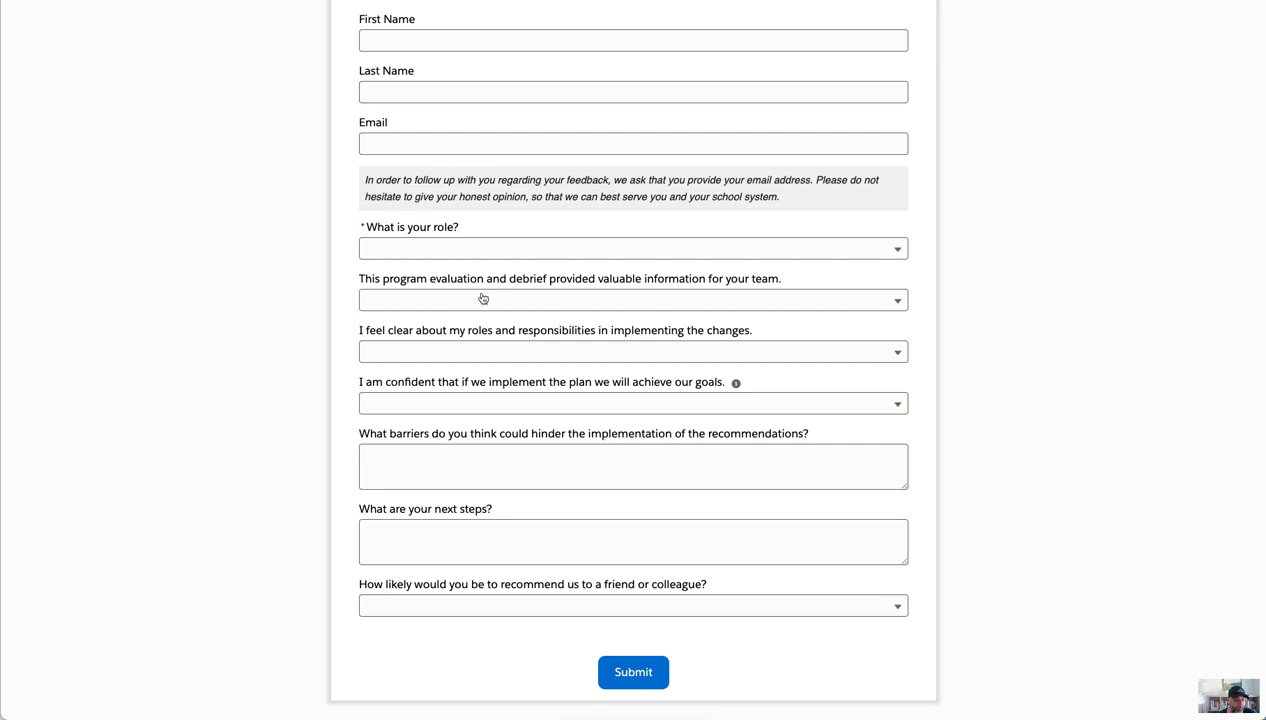
scroll(481, 295, up, 2)
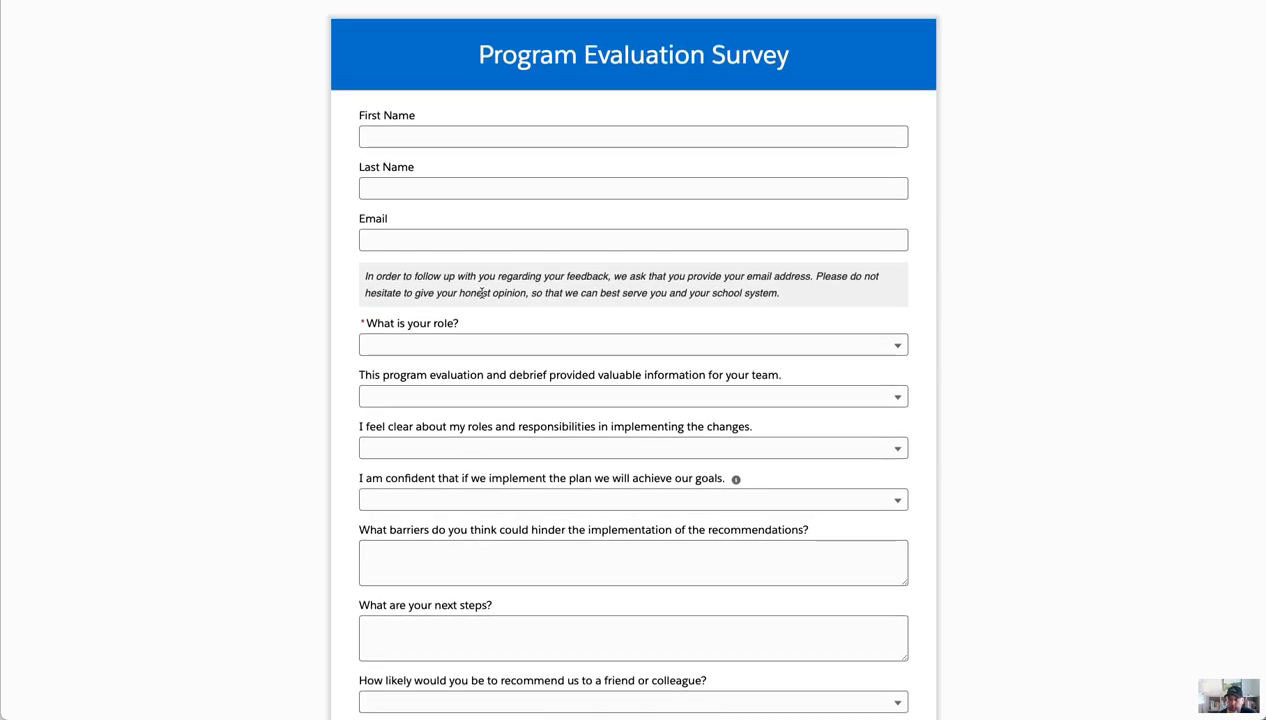